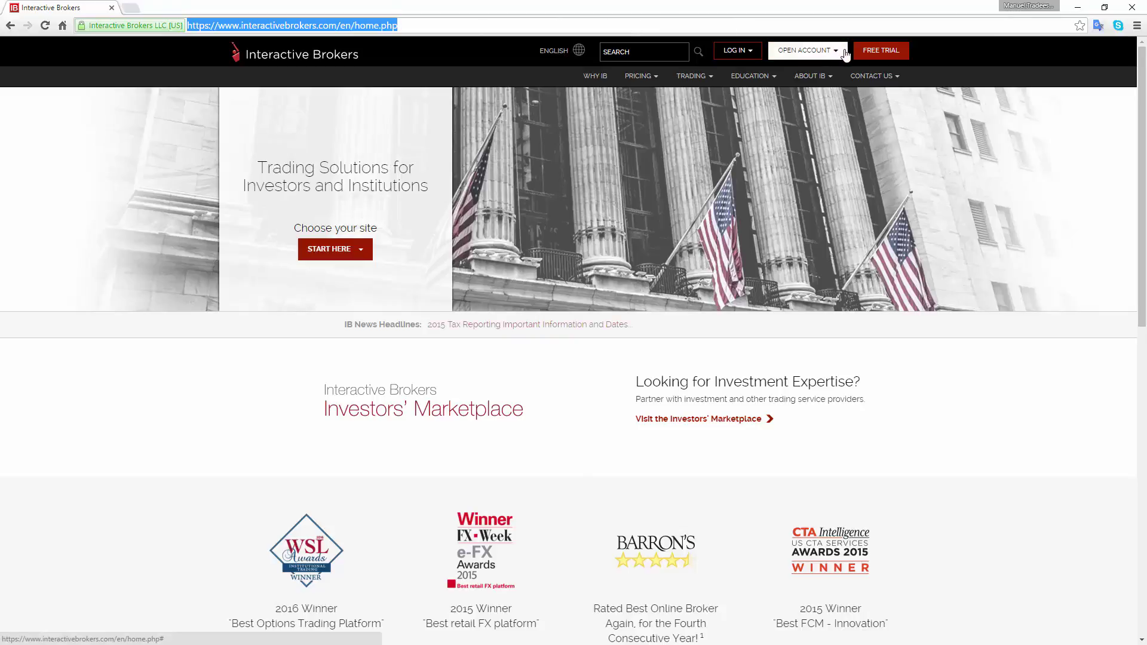
# Open the Interactive Brokers free trial account application form.
pyautogui.click(876, 53)
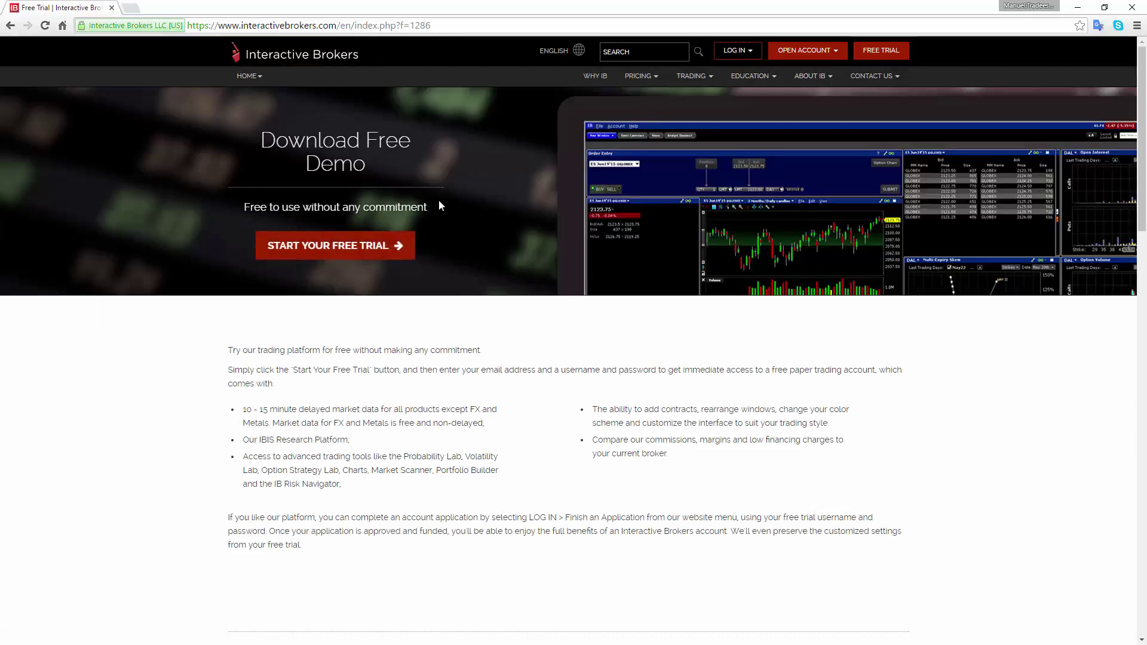
pyautogui.click(375, 245)
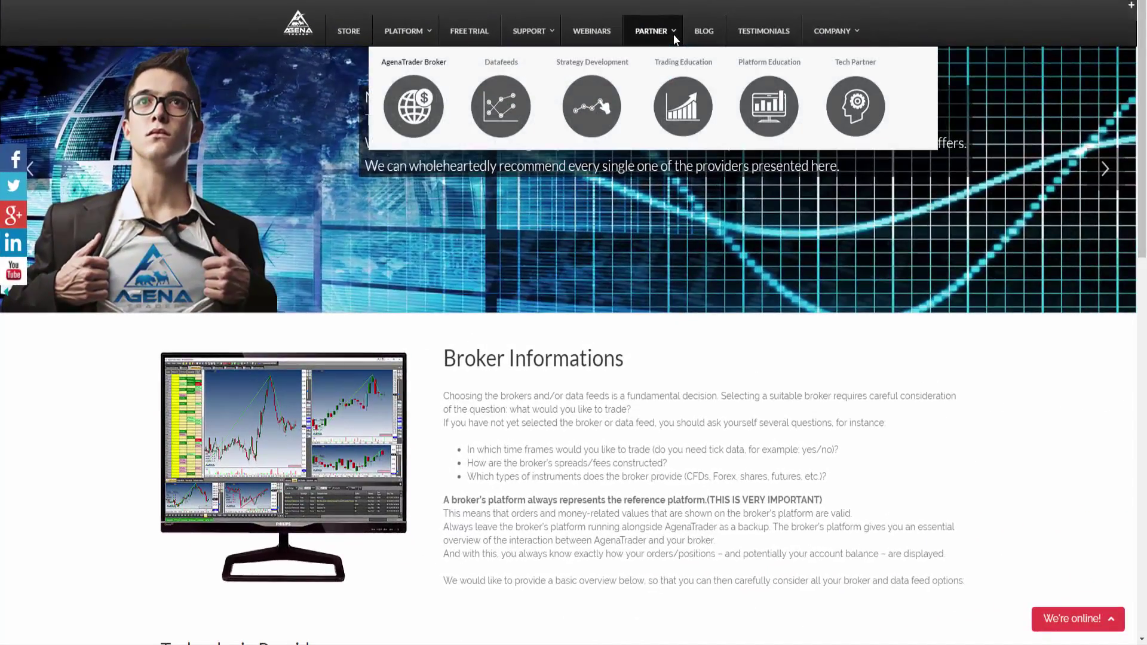
# Go from AgenaTrader's broker information page to the Interactive Brokers partner page and scroll through its options.
pyautogui.click(414, 122)
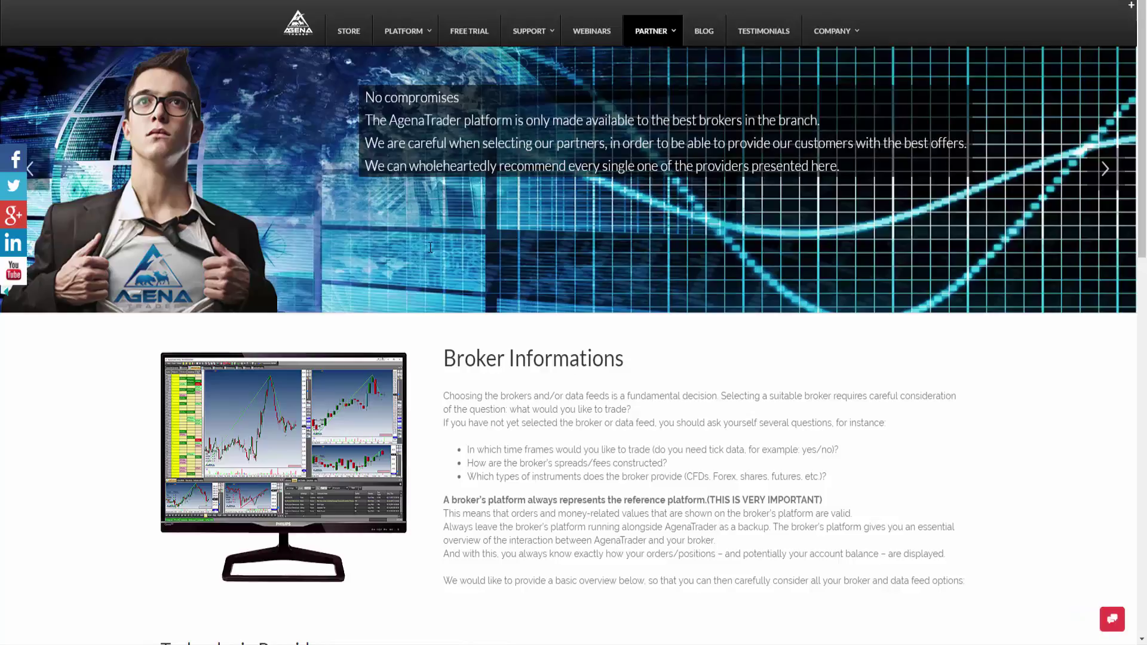
pyautogui.scroll(-3, 621, 275)
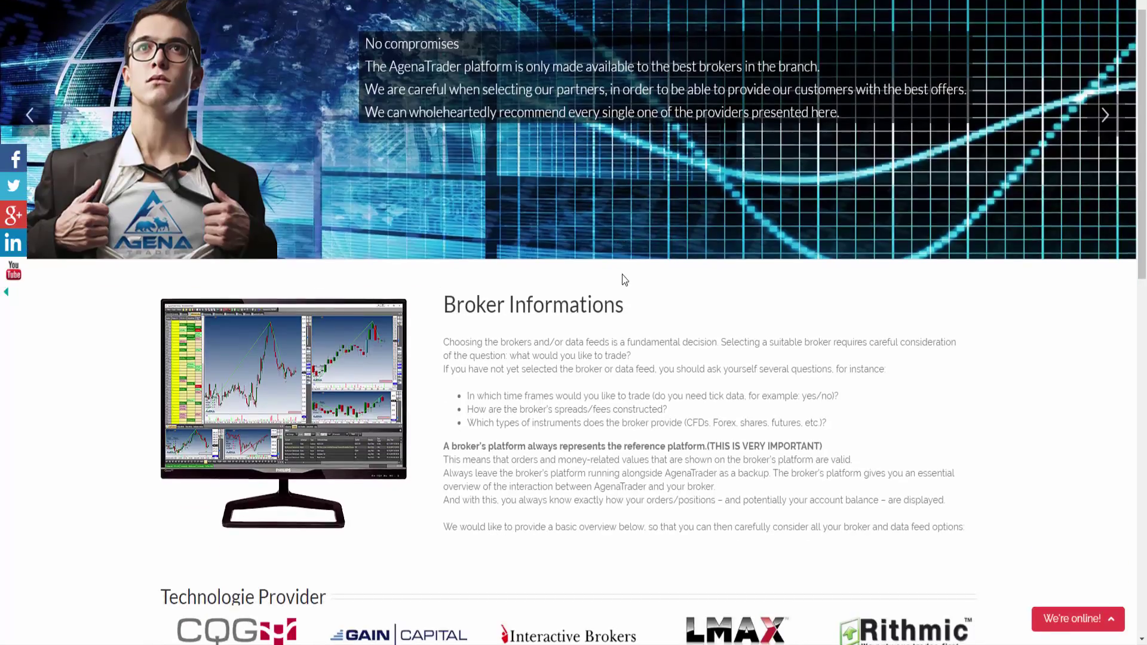
pyautogui.scroll(-3, 622, 274)
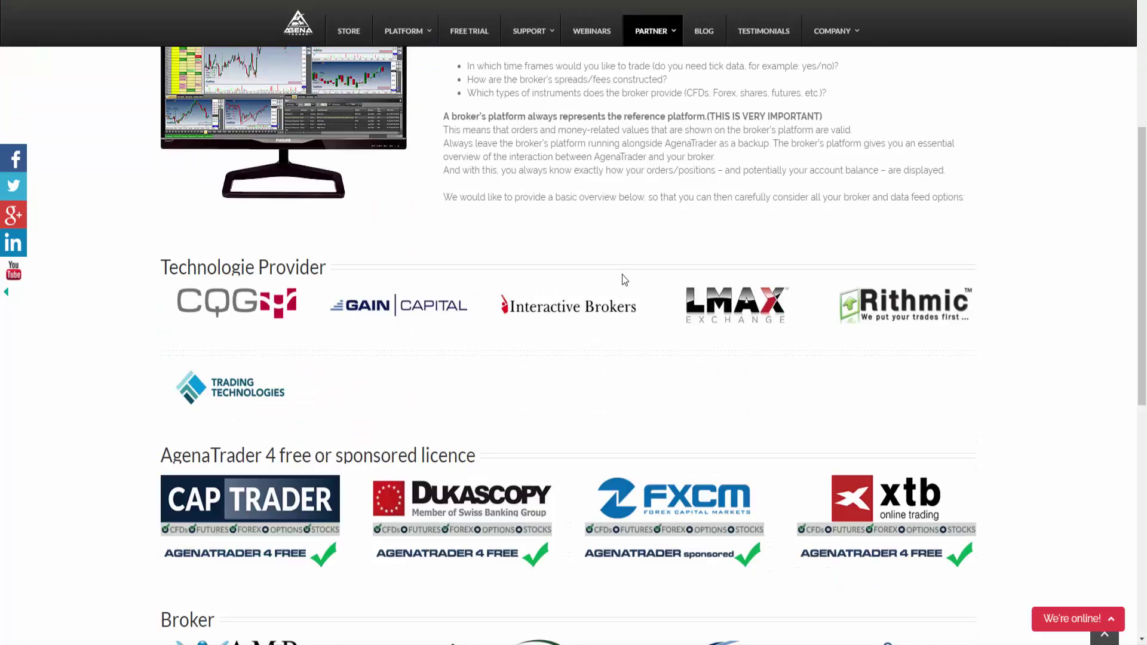
pyautogui.click(602, 309)
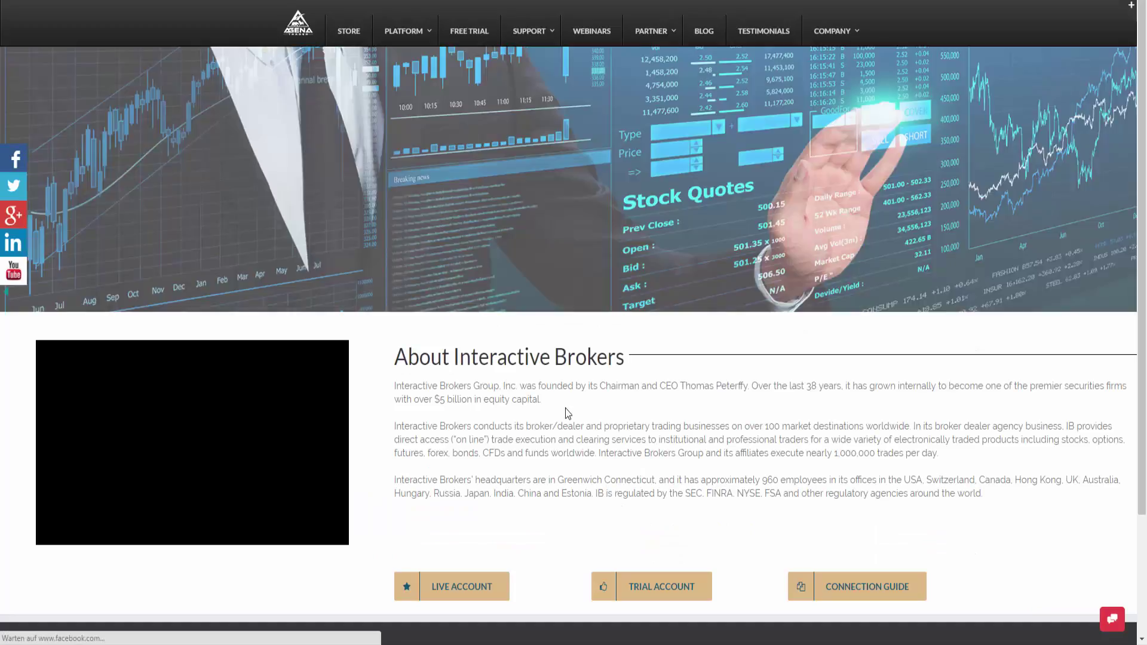
pyautogui.scroll(-1, 563, 409)
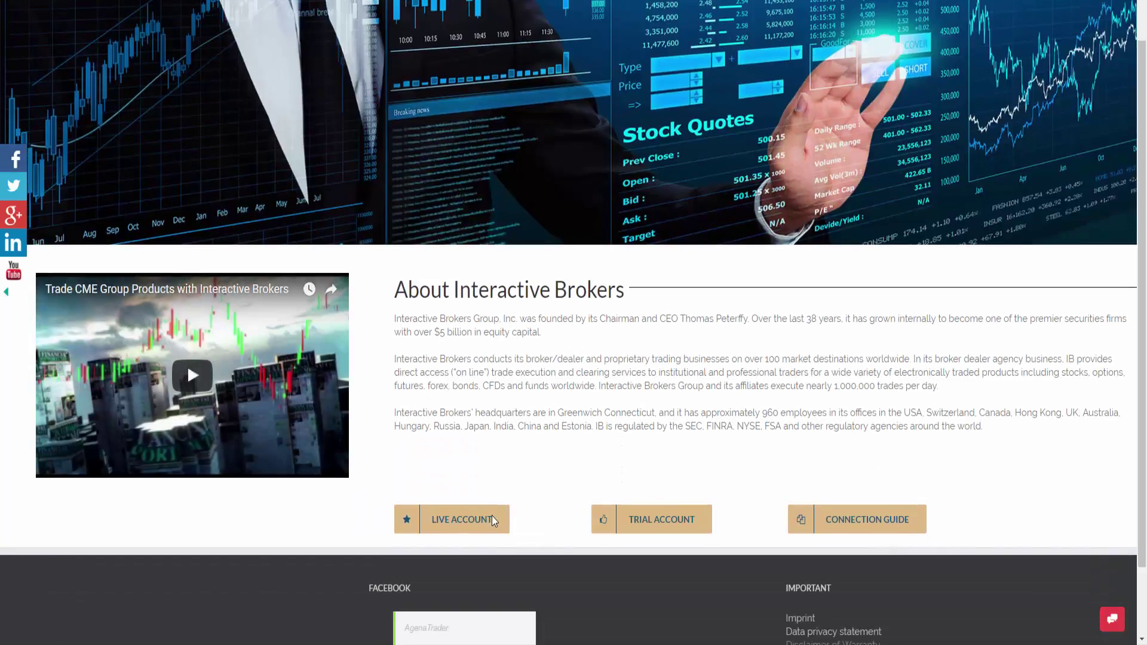
pyautogui.scroll(-1, 472, 522)
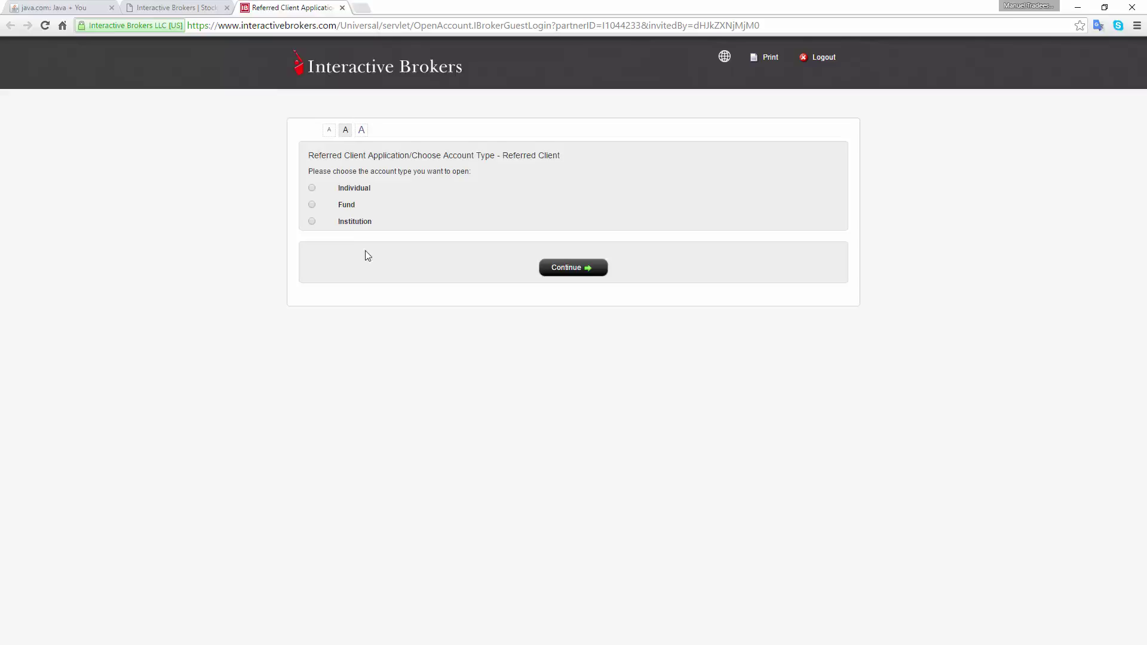
# Choose the Individual account type on the referred client application and continue.
pyautogui.click(311, 188)
pyautogui.click(552, 266)
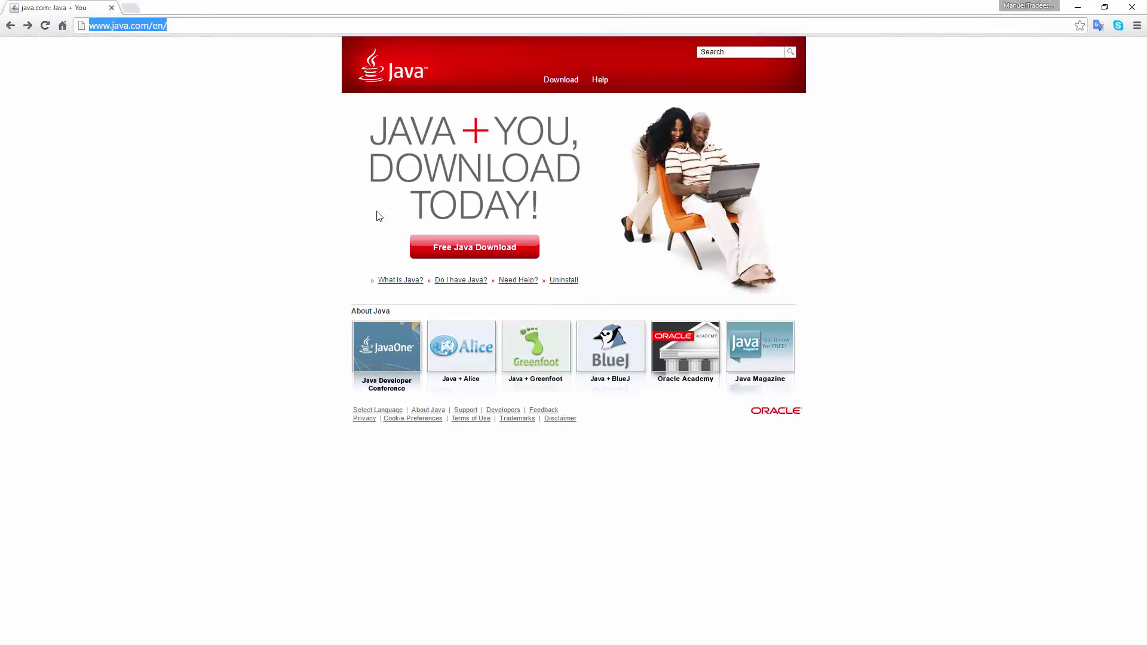
# Accept the licence and download the Java 8 Update 73 installer for Windows.
pyautogui.click(475, 248)
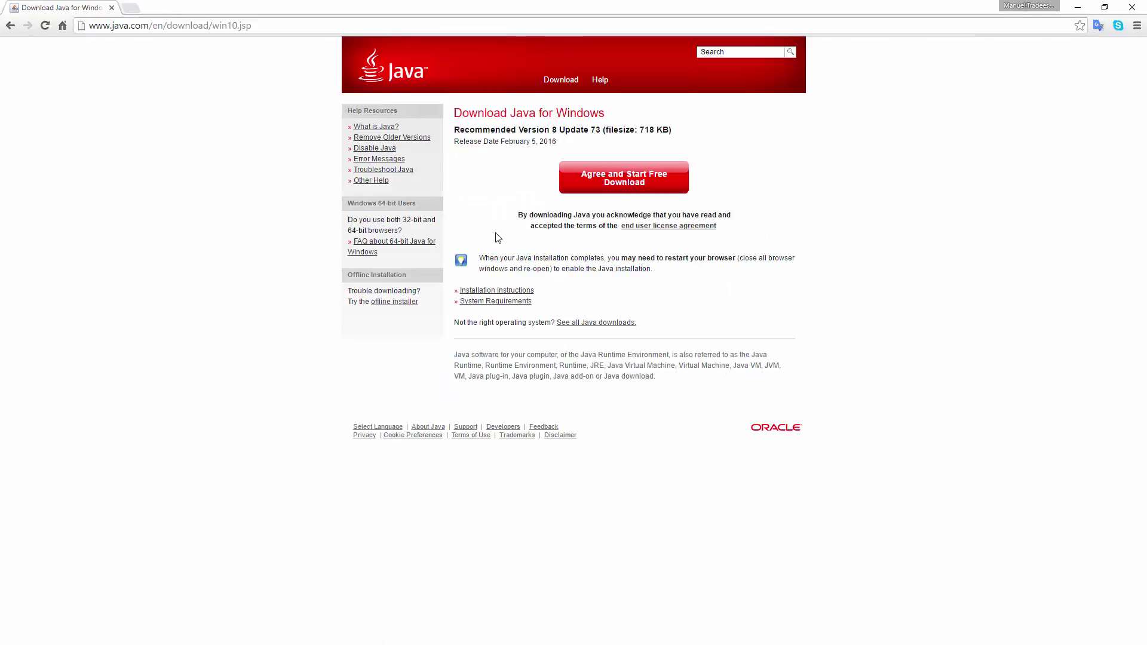
pyautogui.click(580, 189)
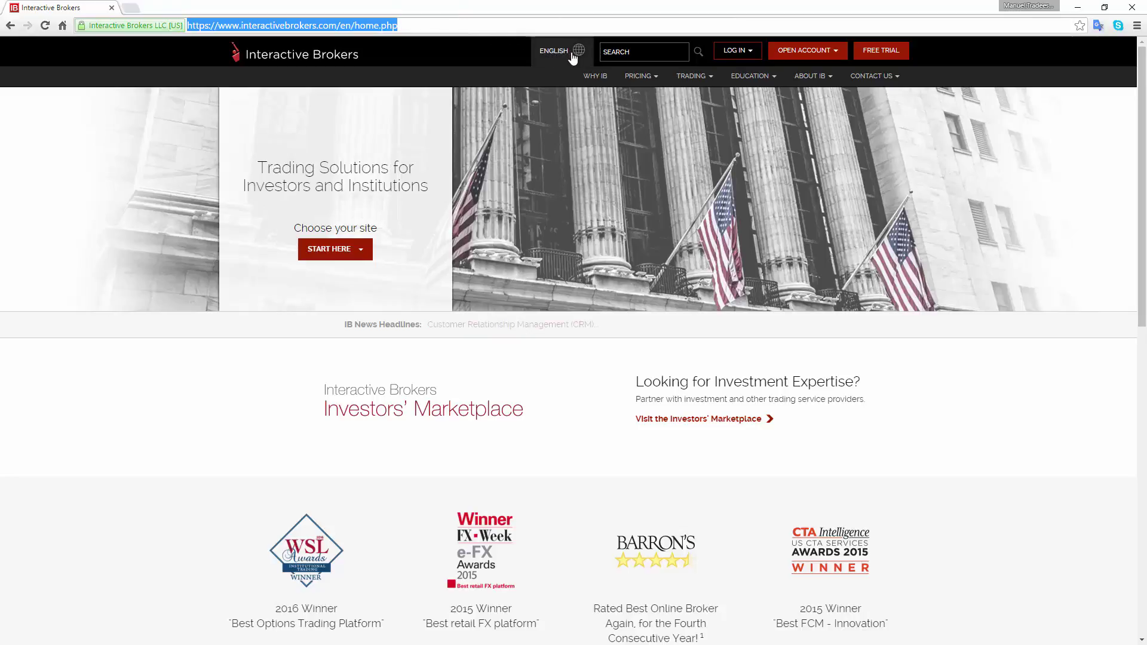
# Download the latest Trader Workstation installer for Windows from the TWS software page.
pyautogui.click(700, 77)
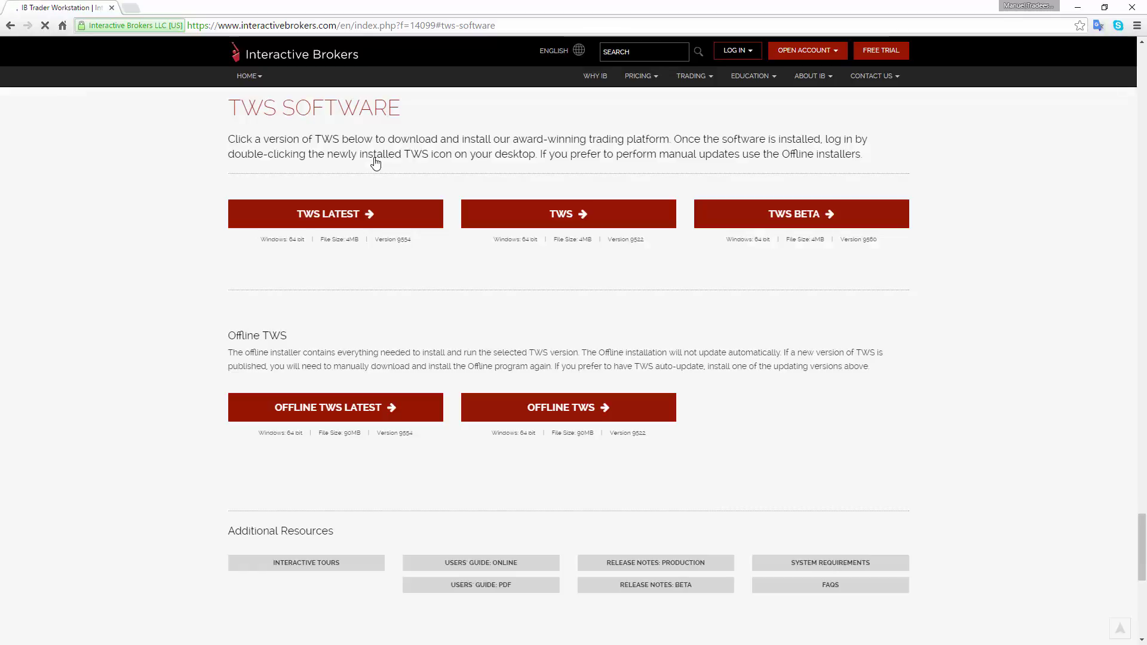
pyautogui.click(357, 221)
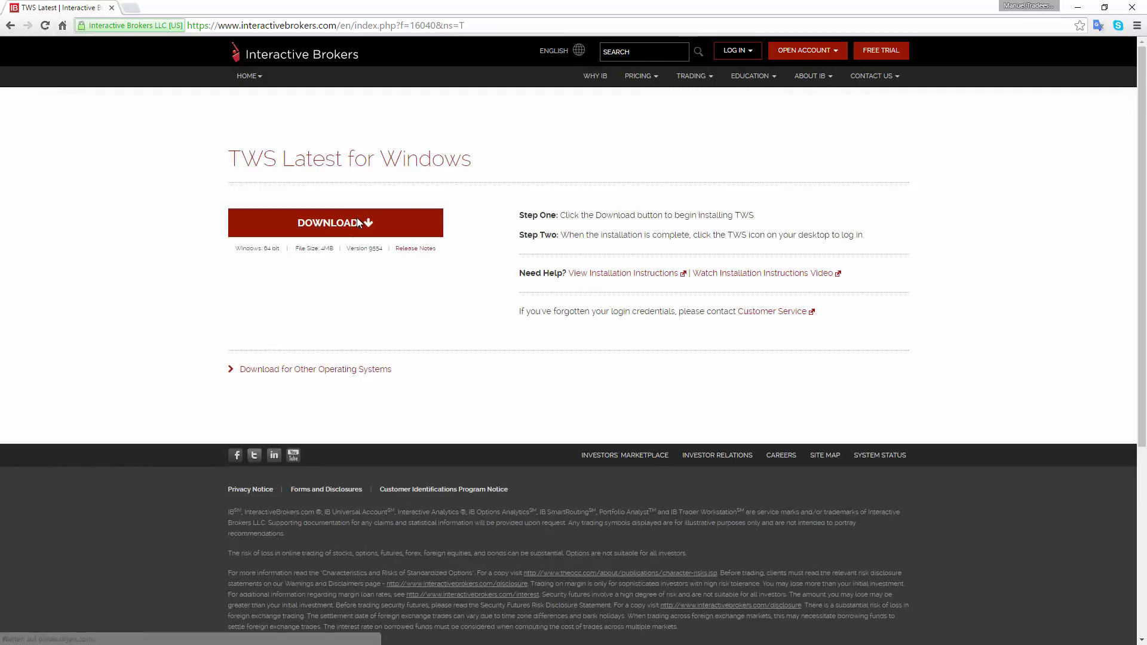
pyautogui.click(357, 222)
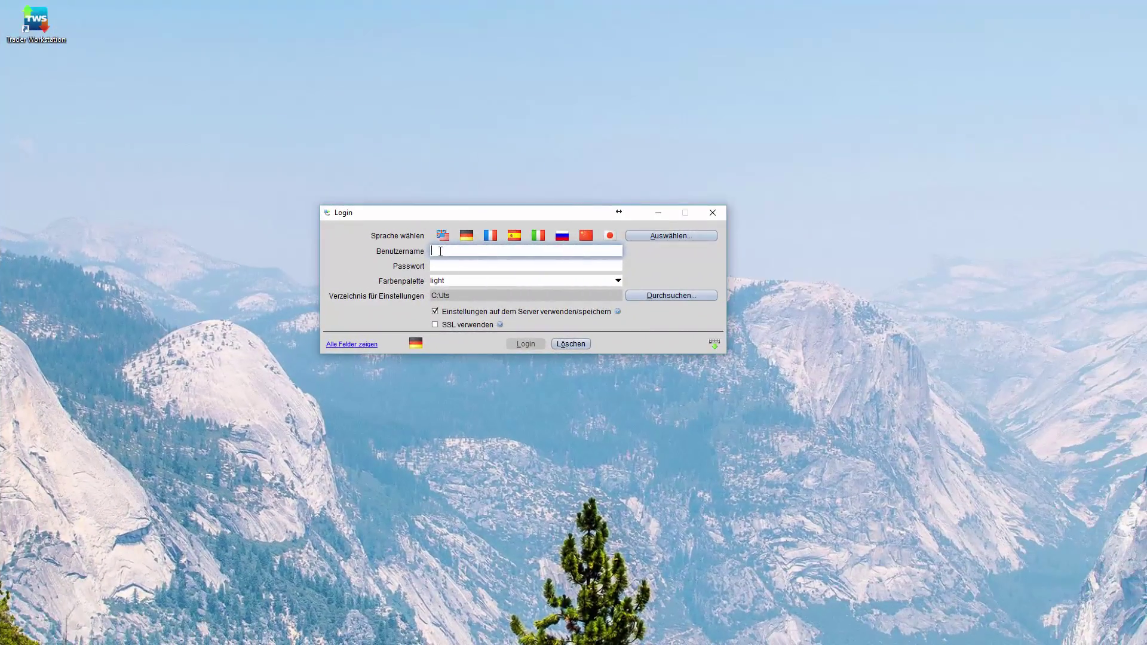
# Log in to Trader Workstation with the account's username and password.
pyautogui.write('agena438')
pyautogui.press('Tab')
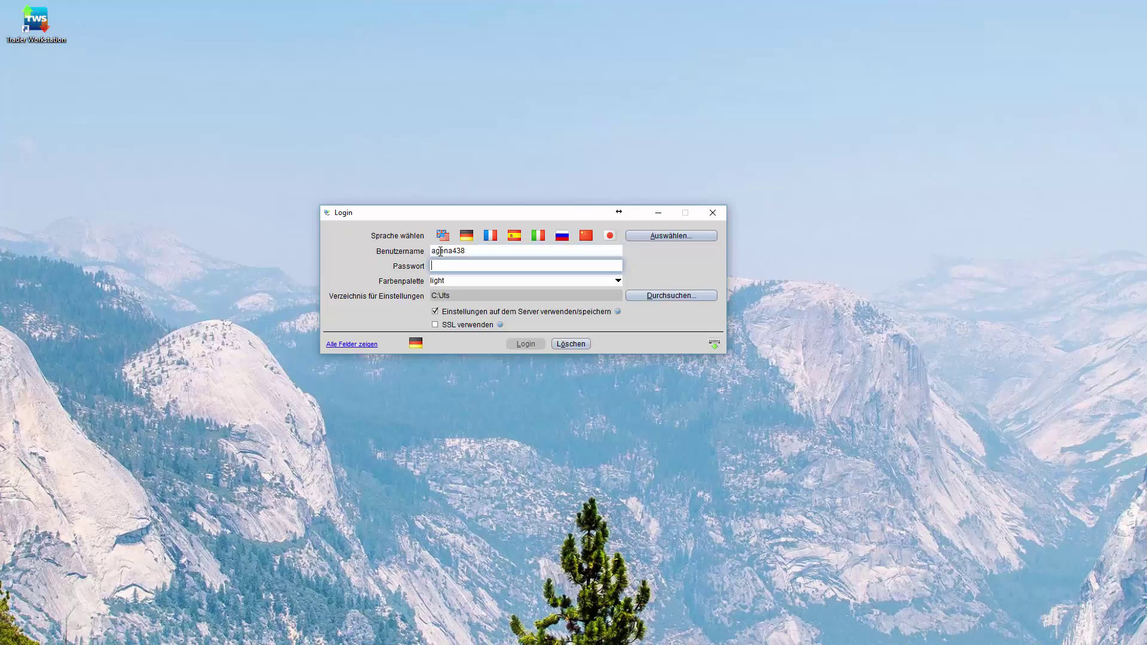
pyautogui.write('••••')
pyautogui.click(524, 342)
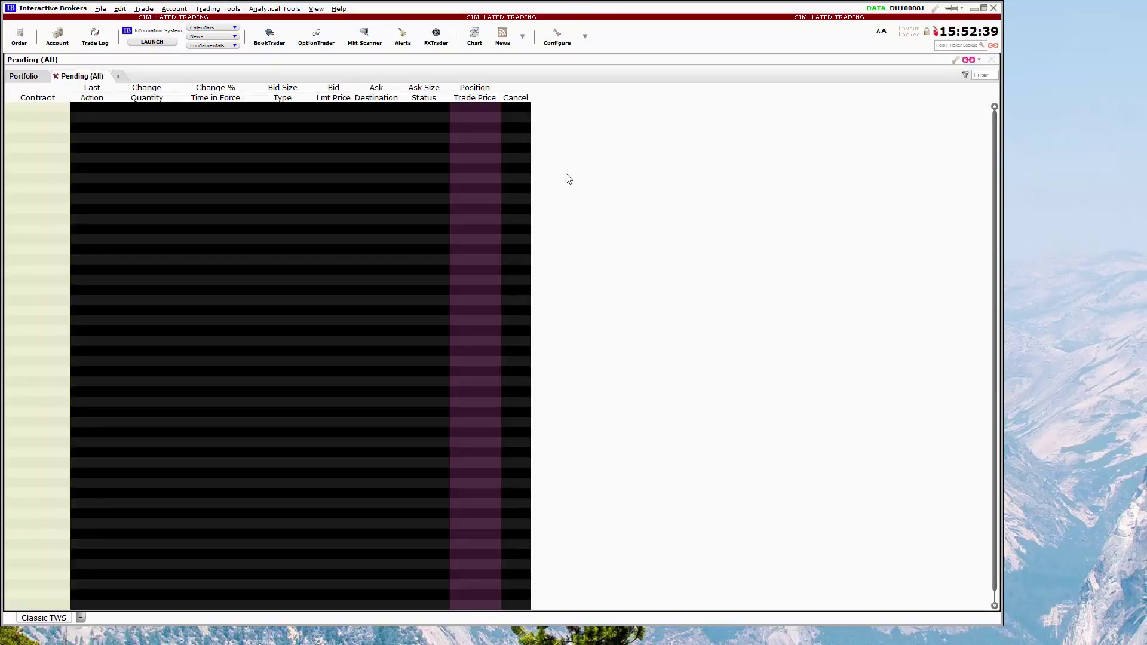
# In the API settings, enable ActiveX and Socket Clients and turn off Read-Only API.
pyautogui.click(555, 42)
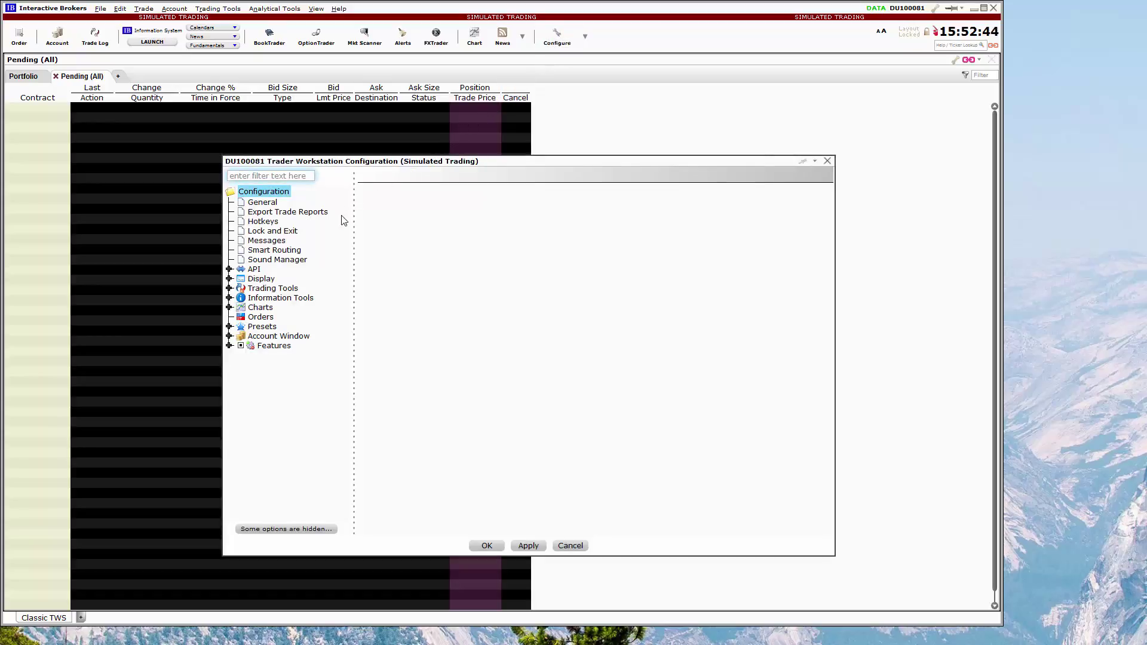
pyautogui.click(230, 269)
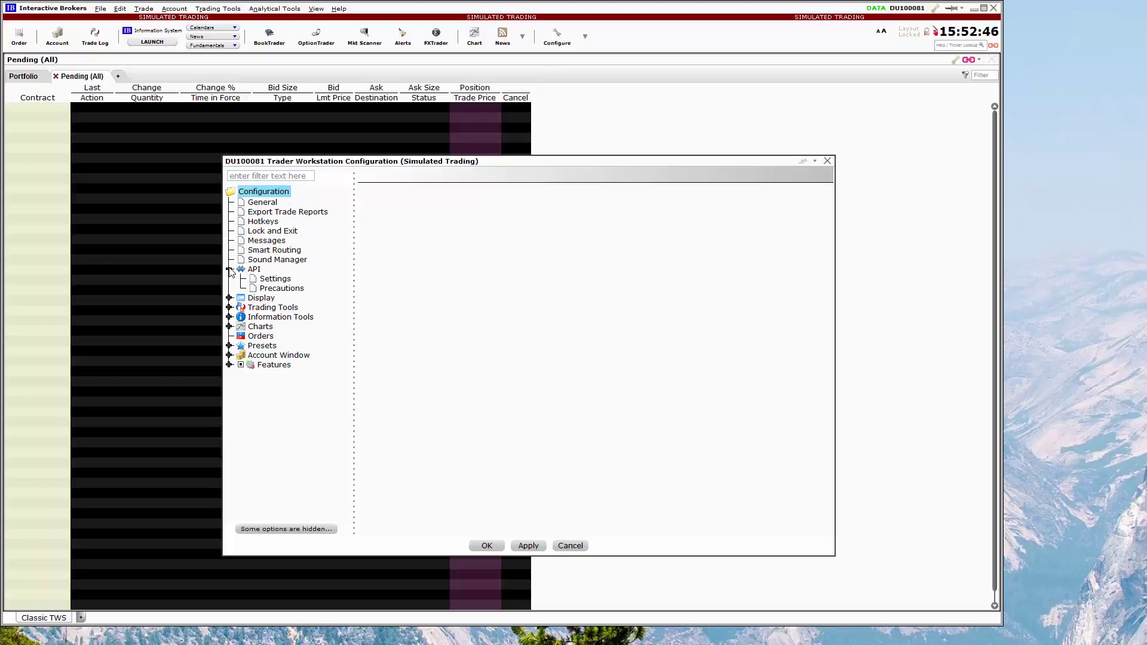
pyautogui.click(276, 280)
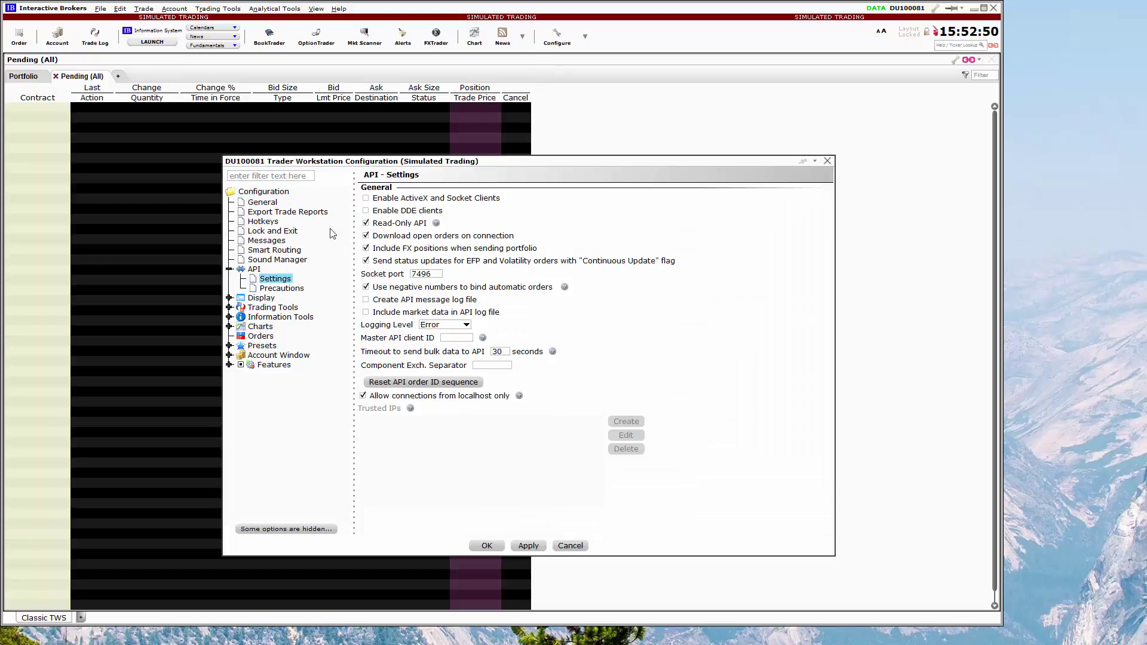
pyautogui.click(366, 198)
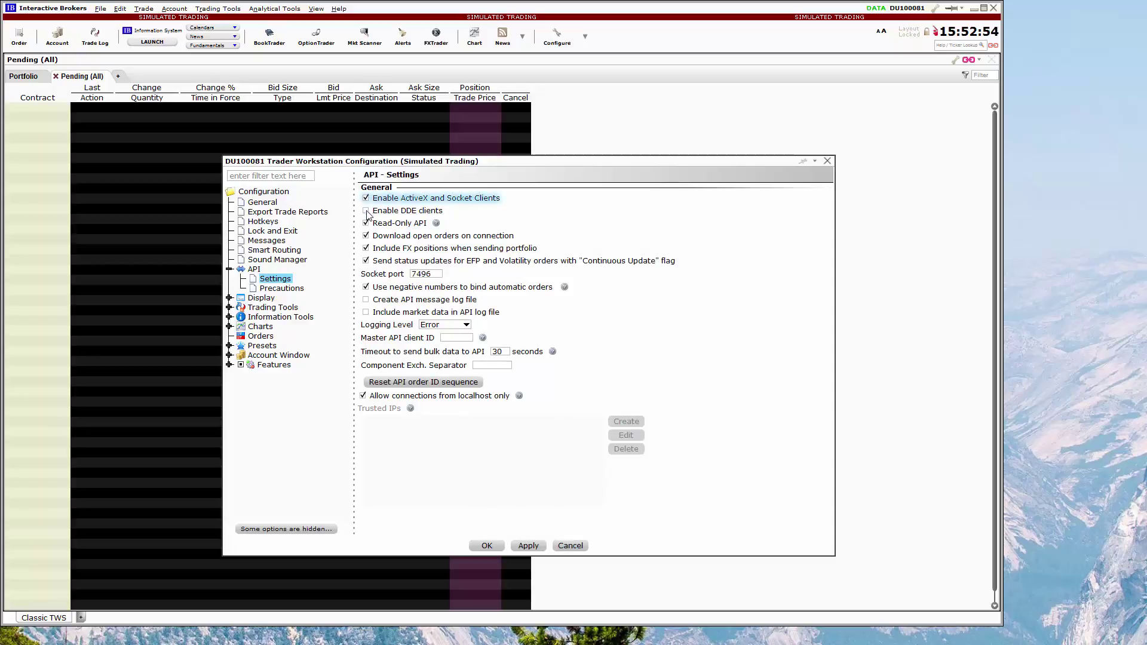
pyautogui.click(366, 223)
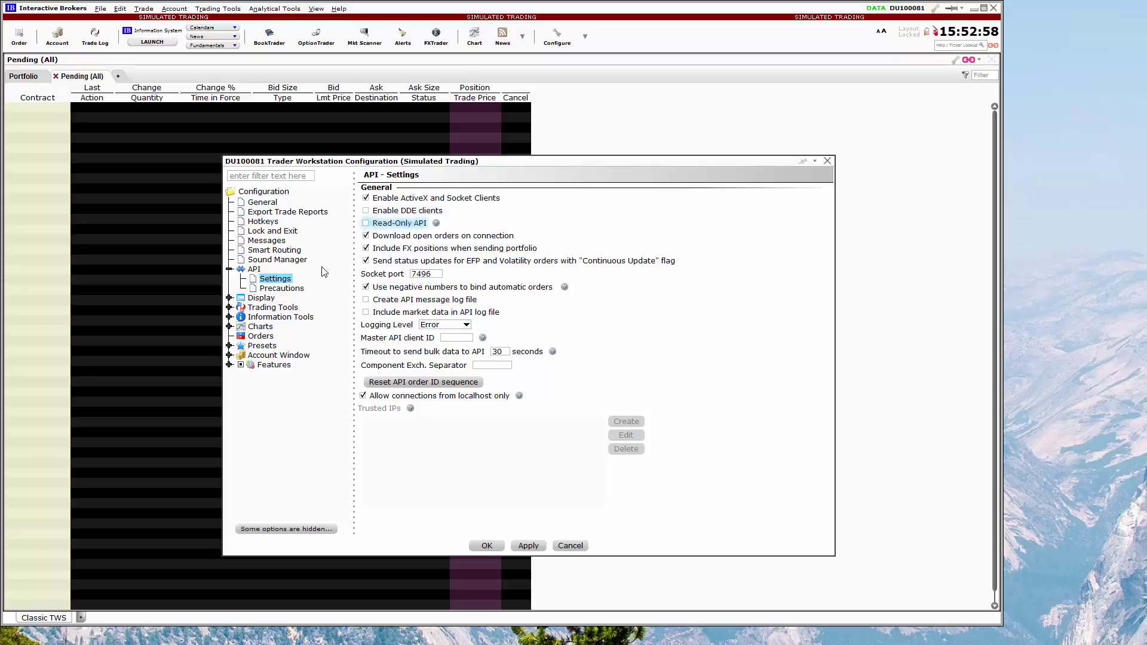
# Turn on Bypass Order Precautions for API orders in the API precautions.
pyautogui.click(298, 289)
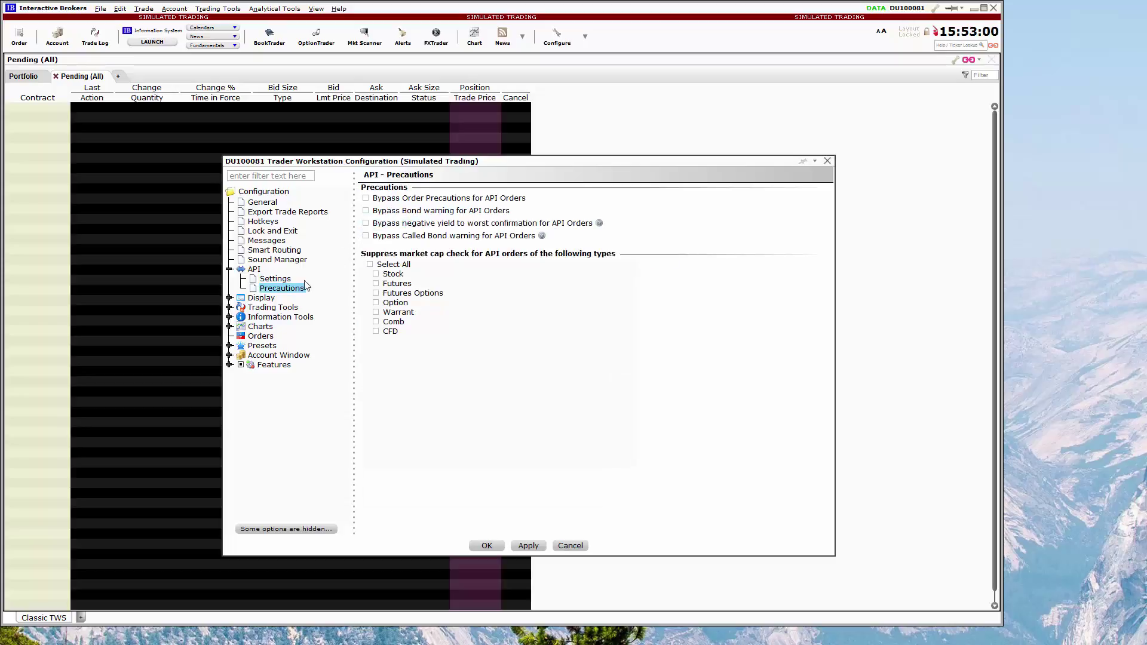
pyautogui.click(366, 199)
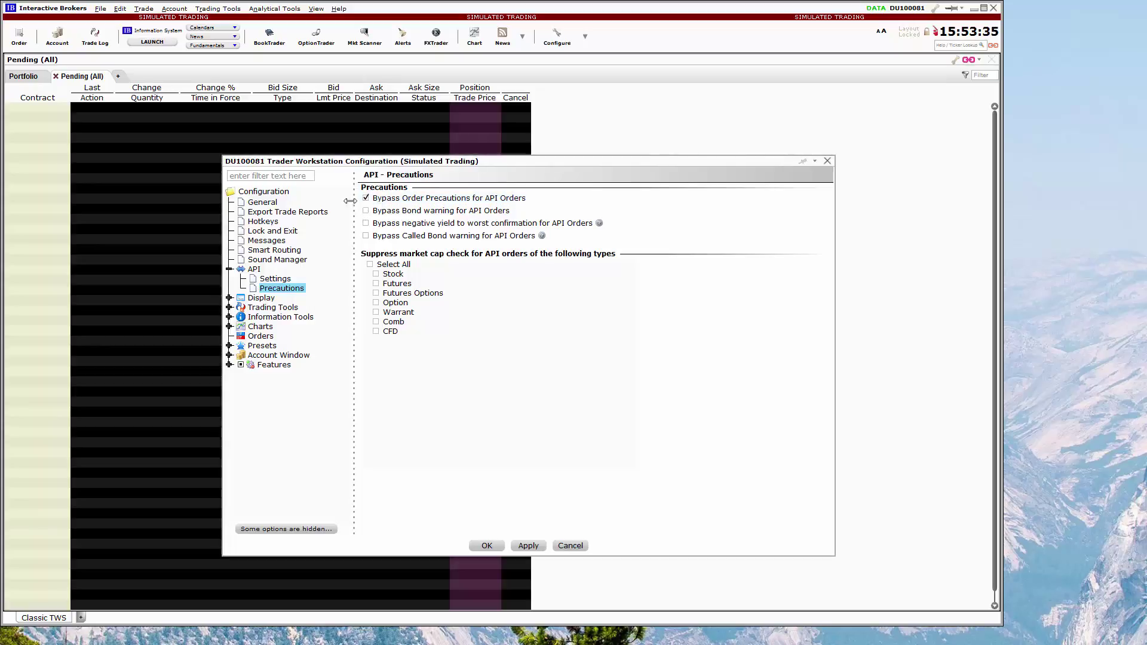
pyautogui.click(289, 232)
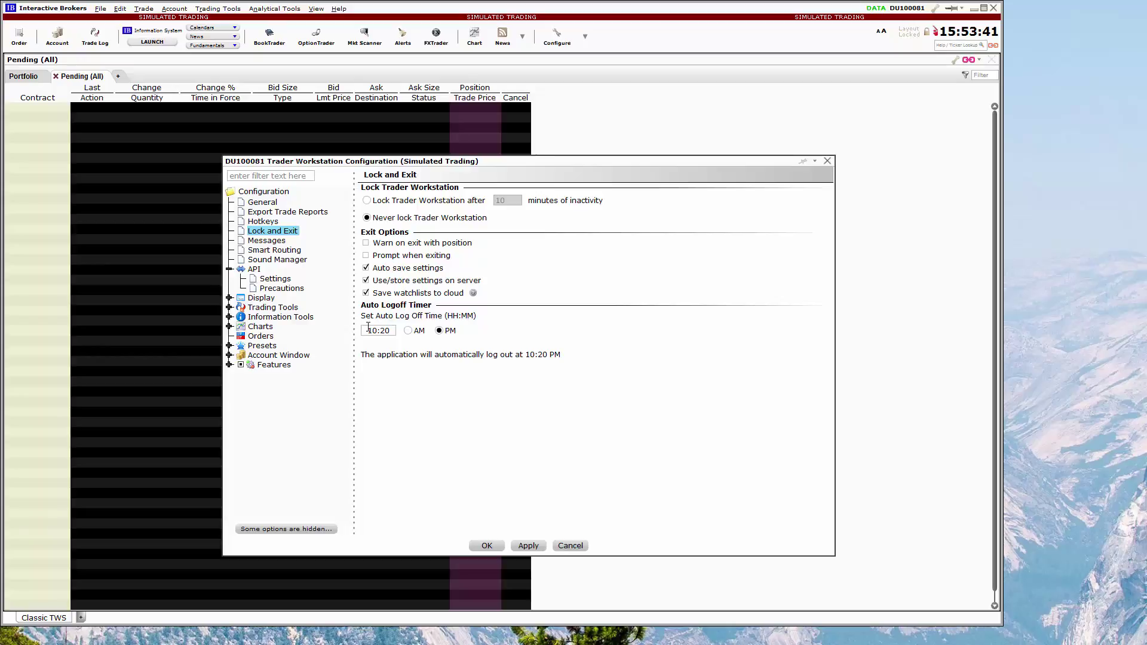
# Change the auto log off time from 10:20 PM to 08:00 AM and save the configuration.
pyautogui.moveTo(367, 331); pyautogui.dragTo(381, 330)
pyautogui.write('08:00')
pyautogui.click(407, 331)
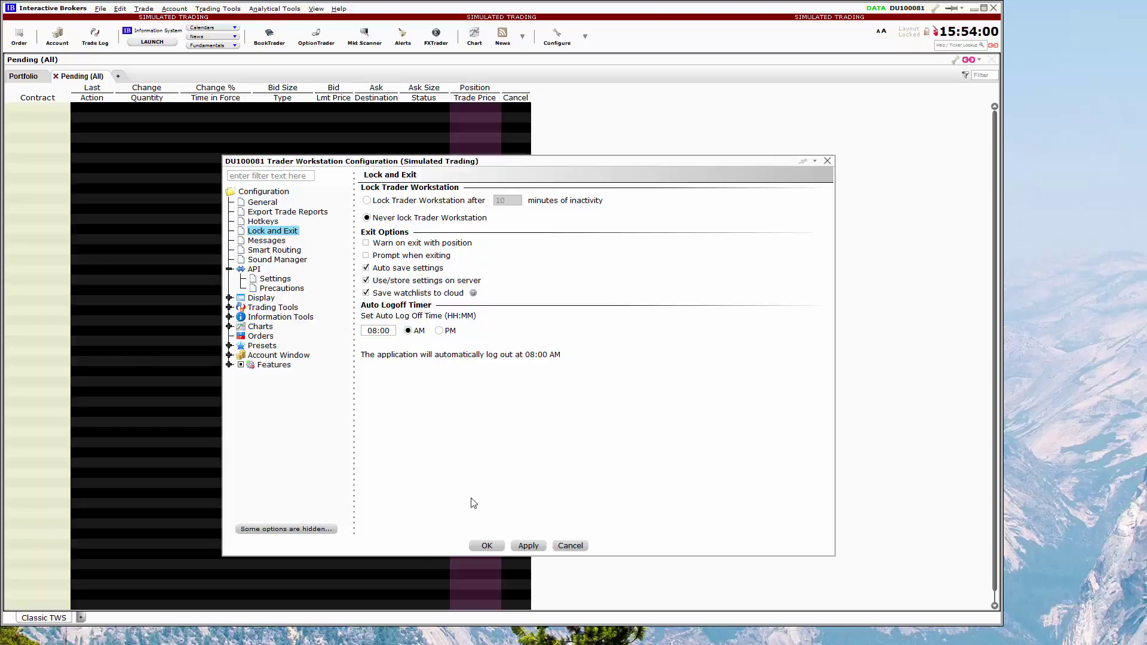
pyautogui.click(484, 547)
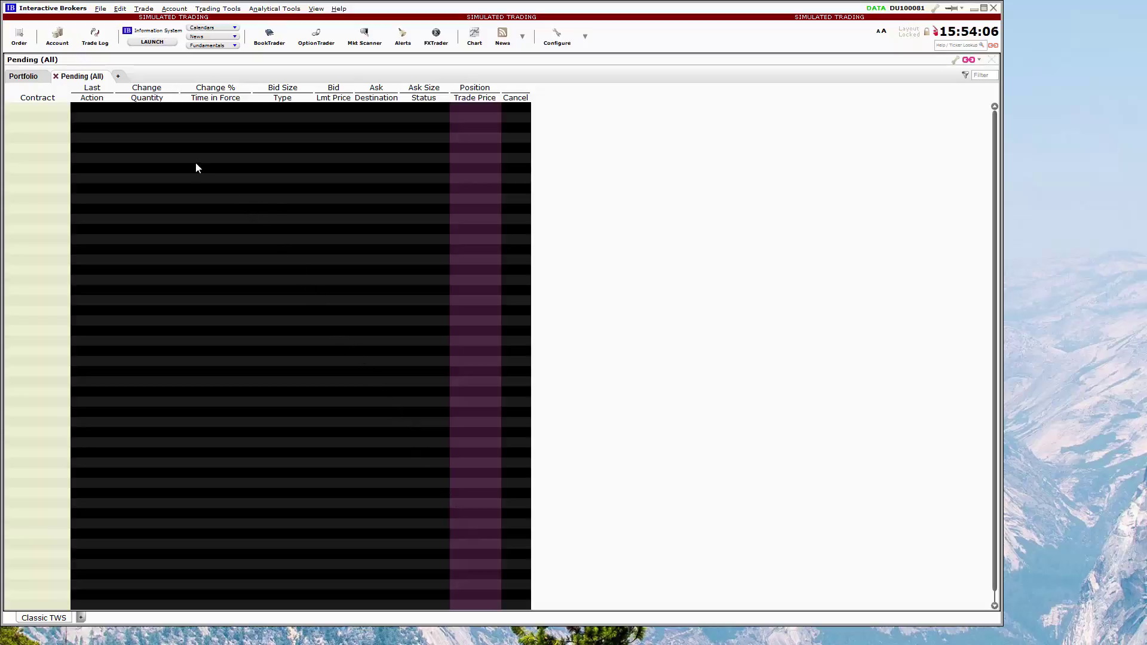
# Show the trade log for the last 7 days.
pyautogui.click(101, 46)
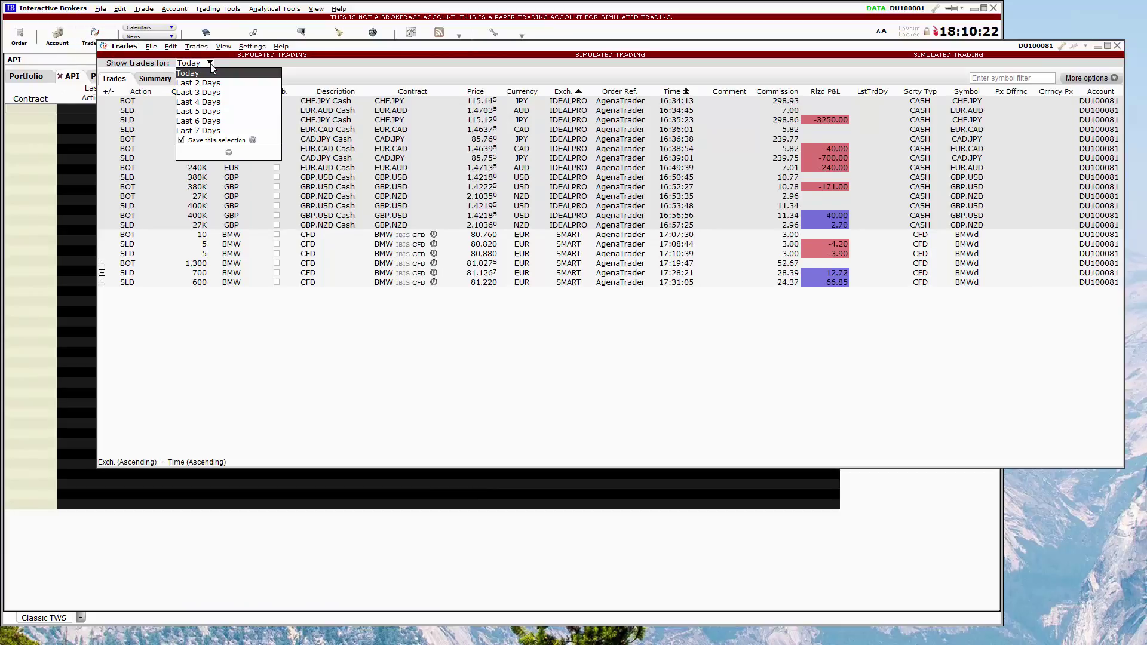
pyautogui.click(215, 131)
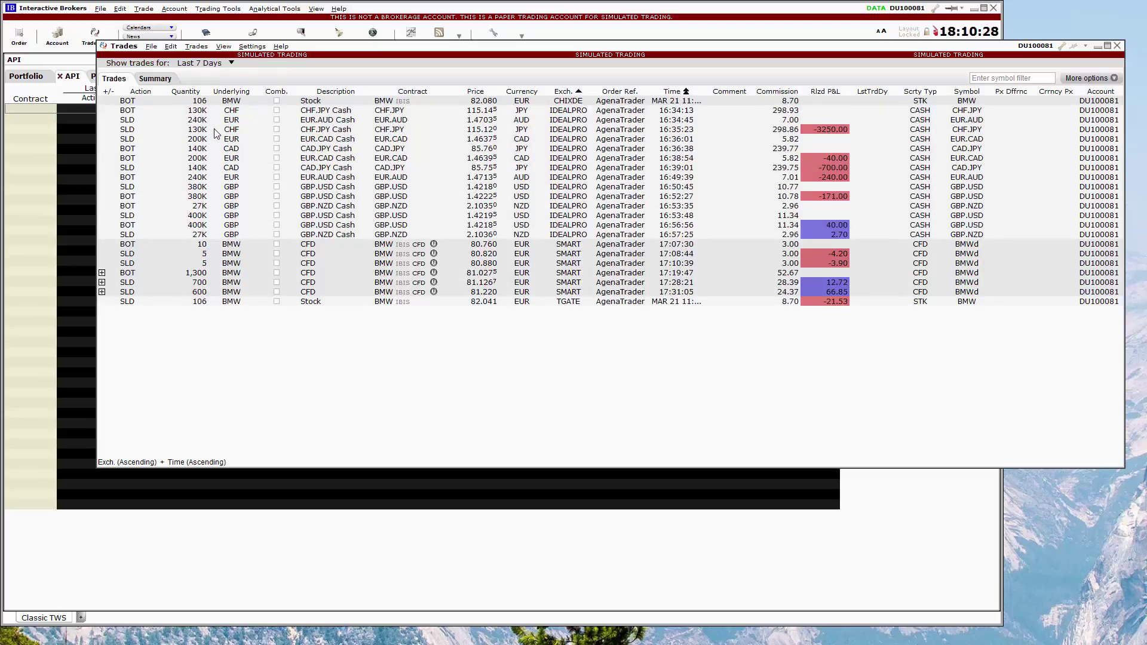
pyautogui.click(230, 62)
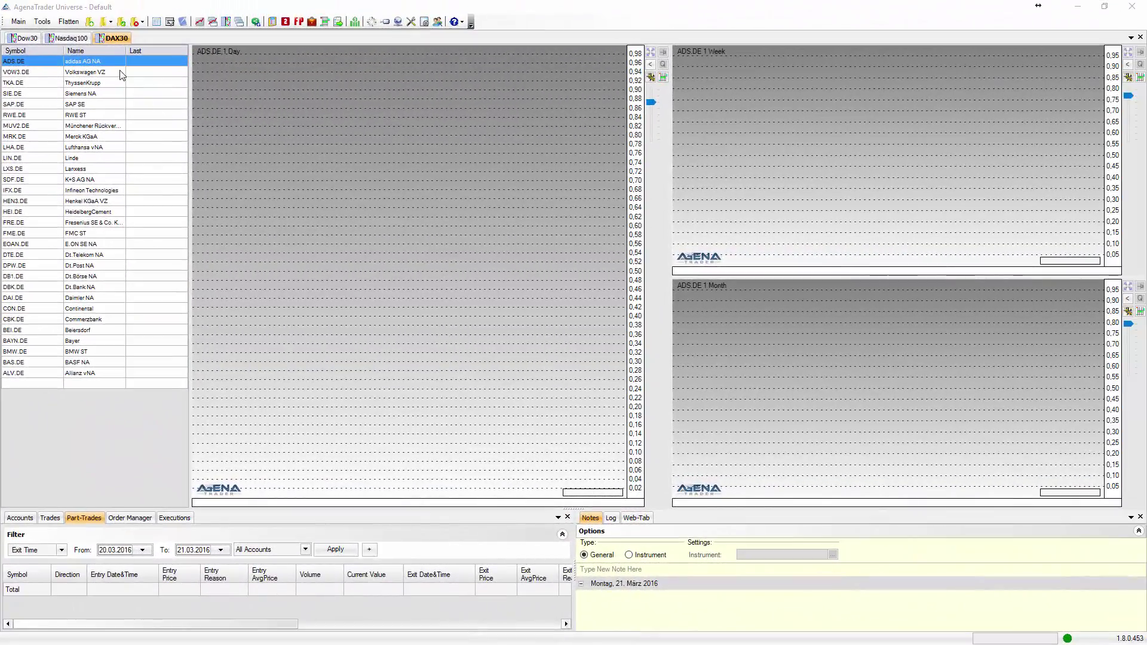
# Open Account Connections from AgenaTrader's Tools menu.
pyautogui.click(44, 23)
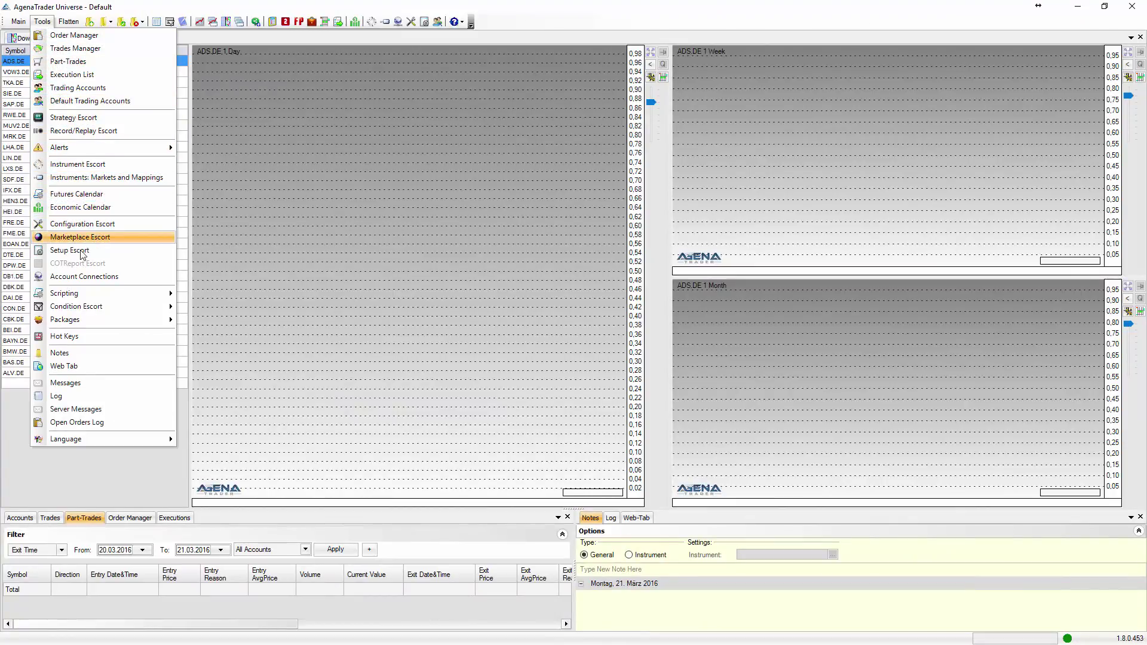
pyautogui.click(87, 277)
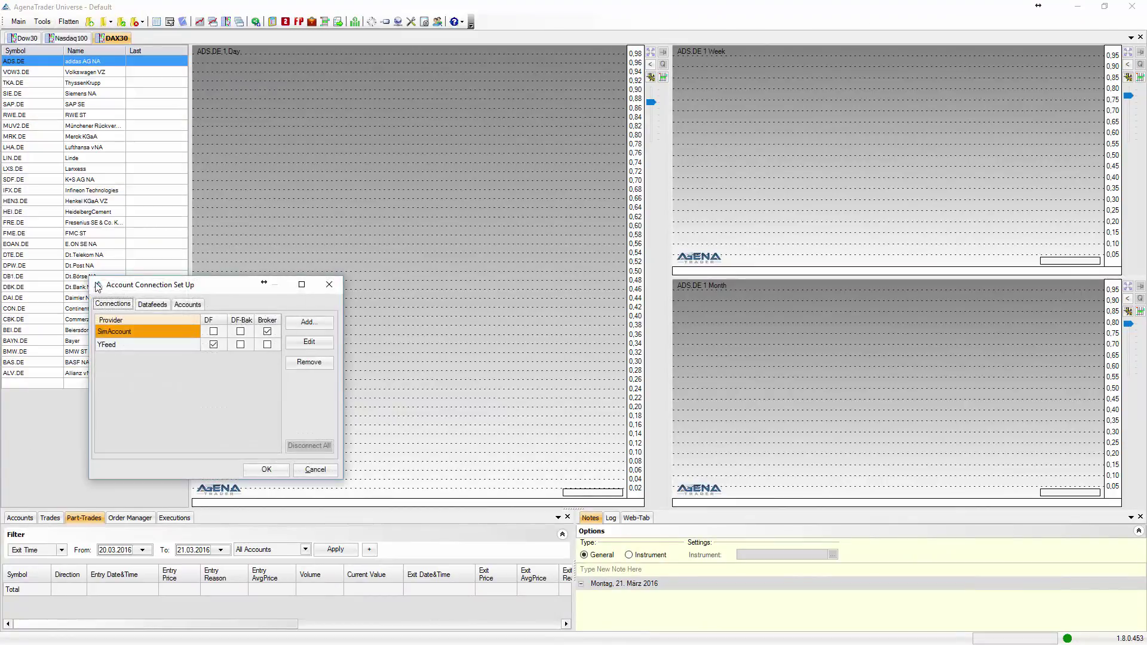
# Add a connection named 'YourConnectionName' with InteractiveBrokers as provider and proceed to its settings.
pyautogui.click(301, 324)
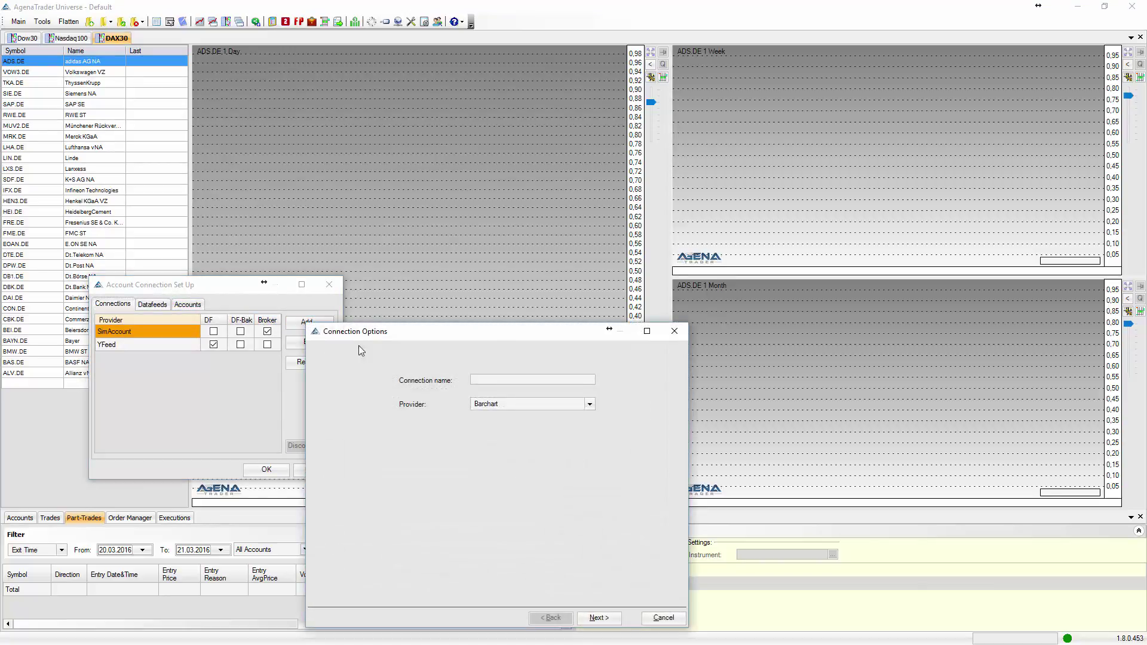
pyautogui.click(476, 380)
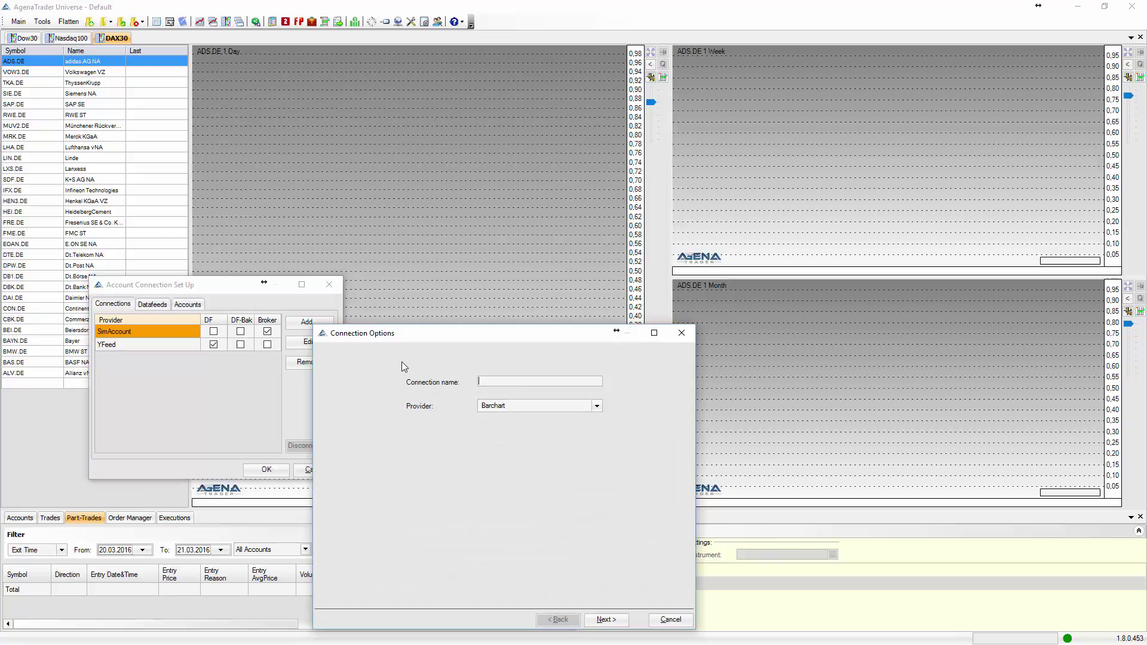
pyautogui.write('YourConnec')
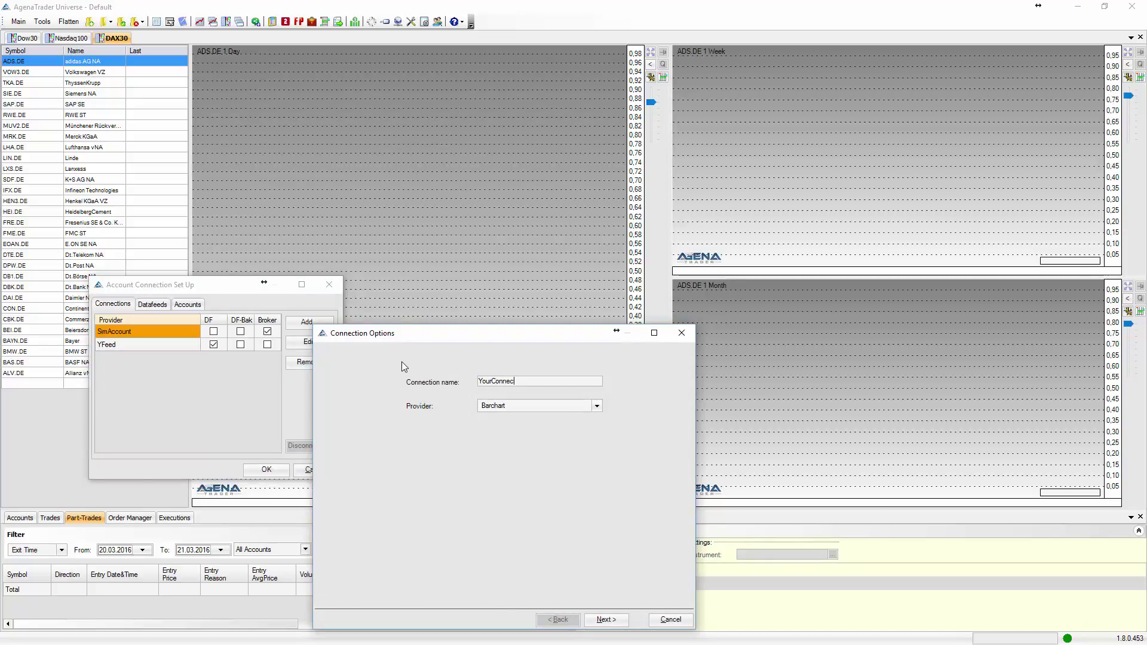
pyautogui.write('tionName')
pyautogui.click(532, 406)
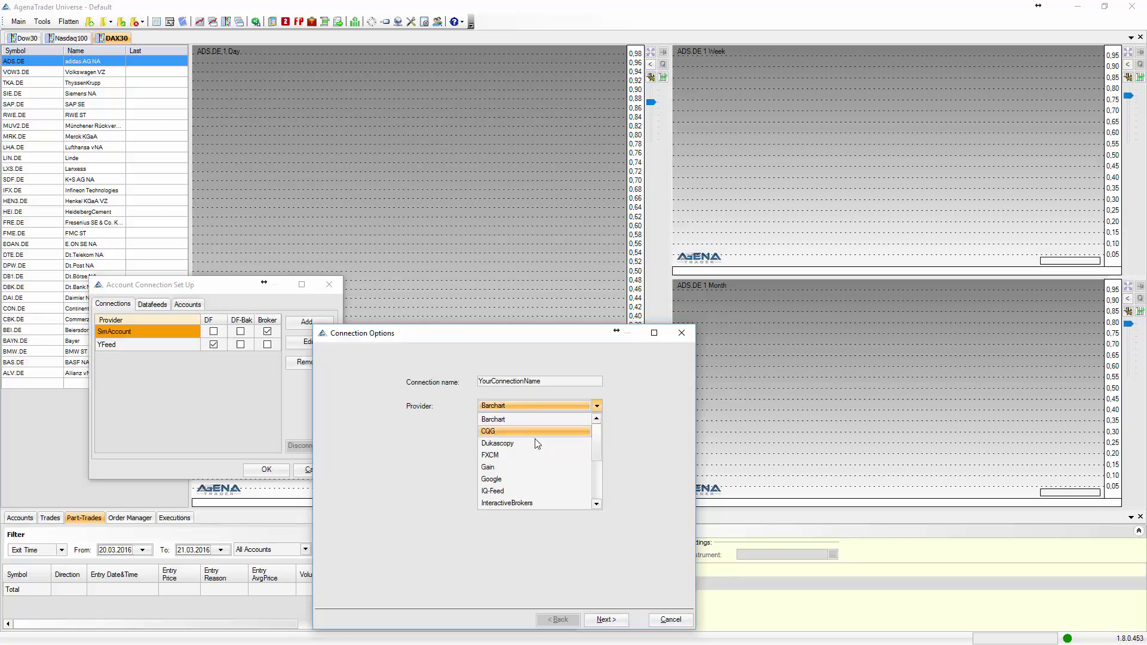
pyautogui.click(530, 502)
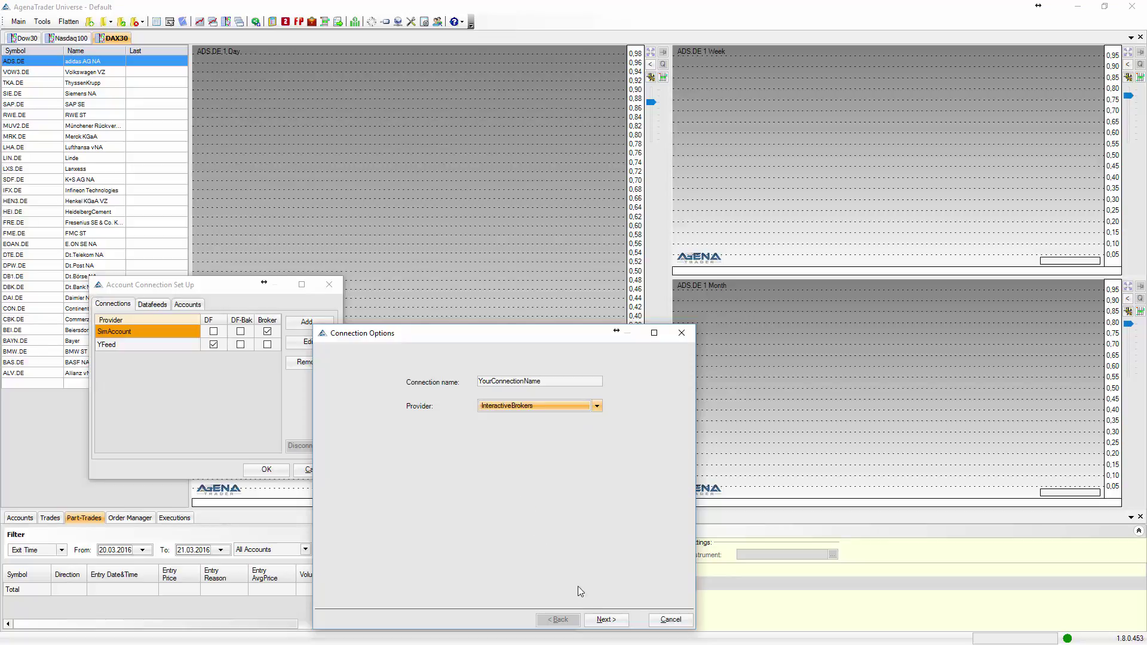
pyautogui.click(598, 619)
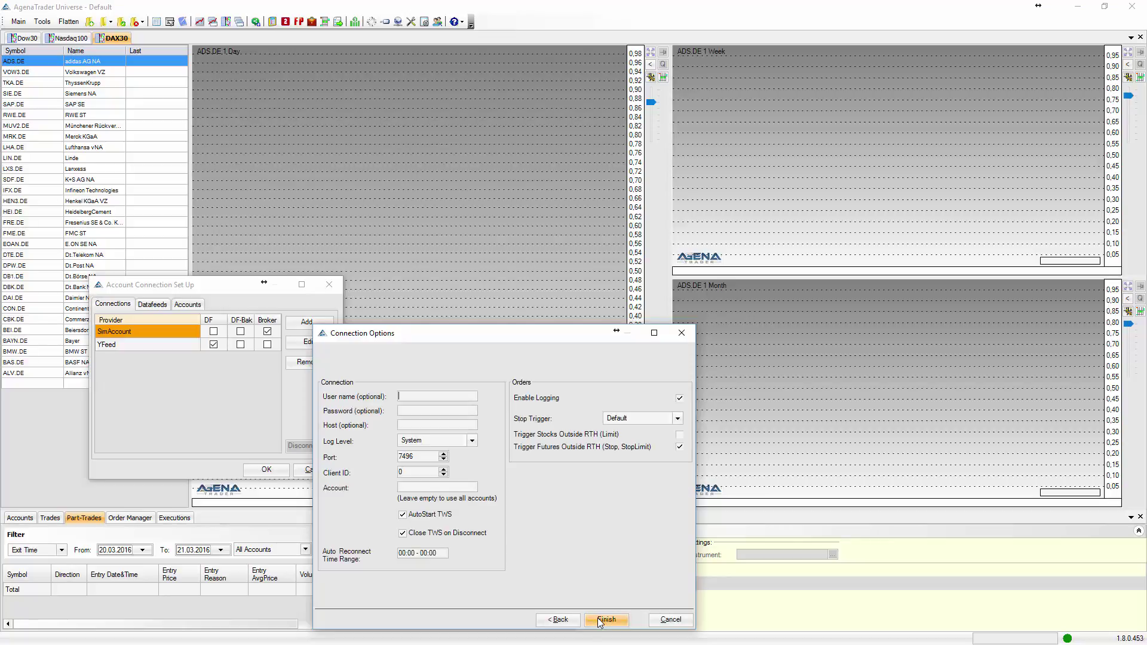
# Enter the Interactive Brokers account user name and password in the connection options.
pyautogui.write('agena438')
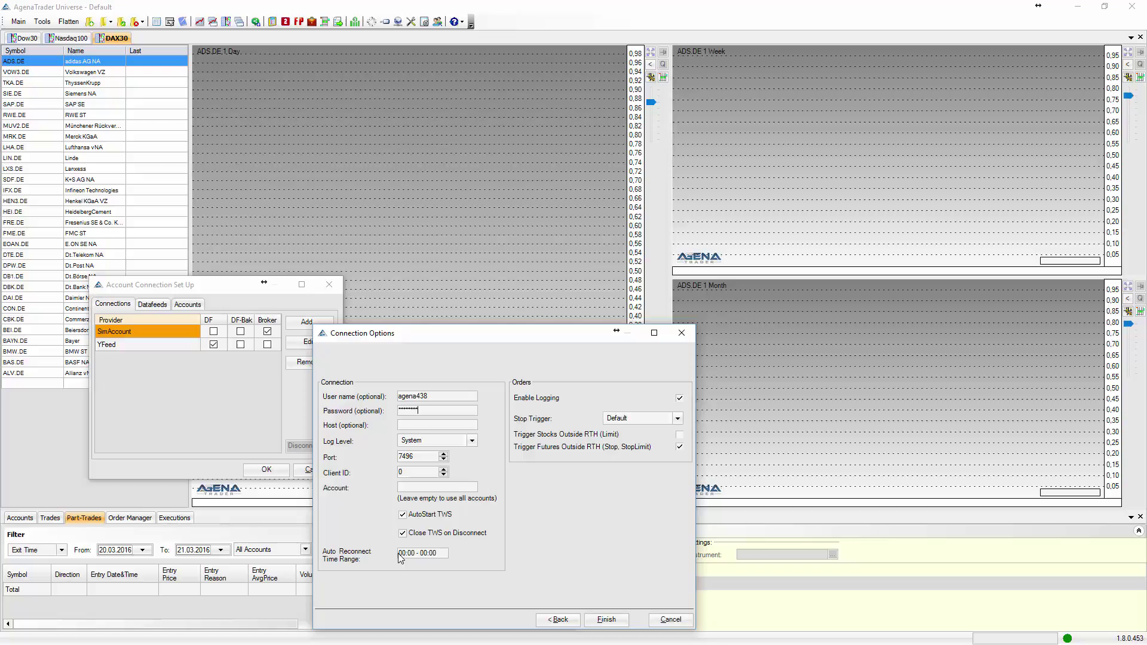
# Change the auto-reconnect range to 07:55 - 08:05, finish the wizard and close the attention notice.
pyautogui.click(401, 553)
pyautogui.write('55 - 08:05')
pyautogui.click(606, 620)
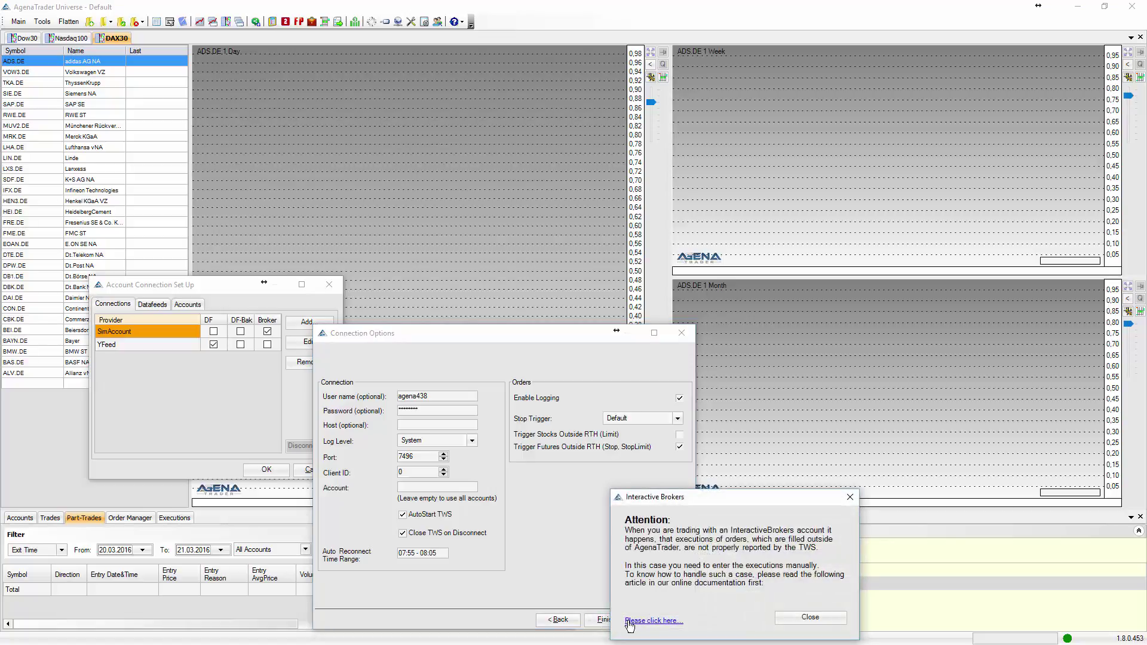
pyautogui.click(791, 621)
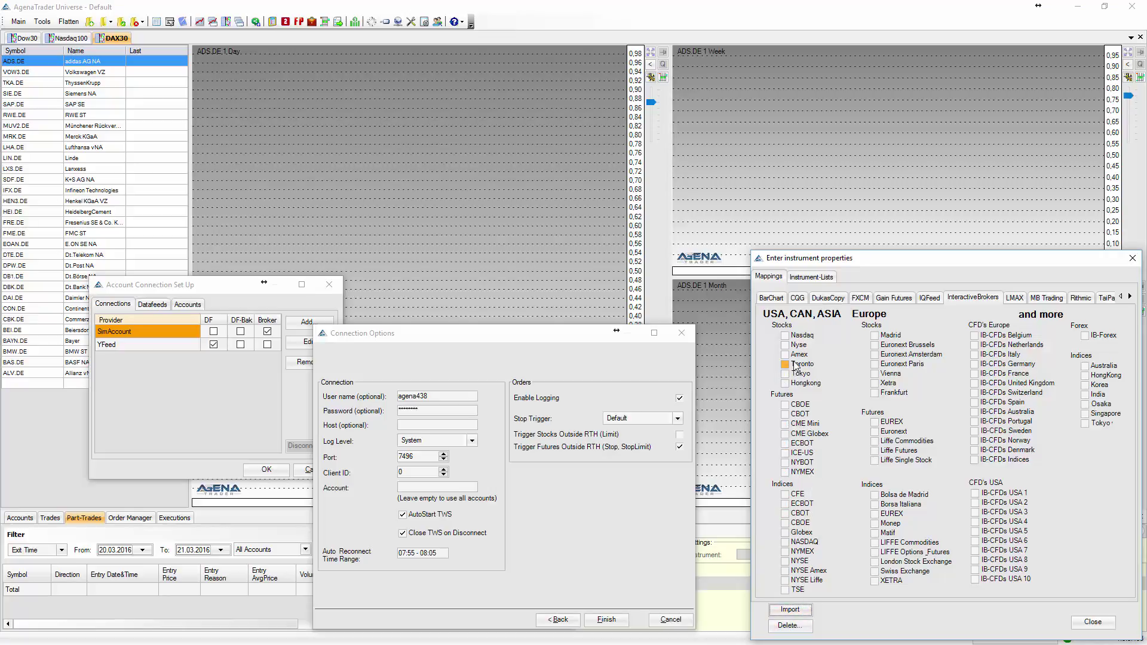
# Import the Nasdaq, Nyse, CBOT, Xetra, EUREX and IB-Forex mappings, accept the disclaimer, then close.
pyautogui.click(785, 335)
pyautogui.click(785, 345)
pyautogui.click(785, 414)
pyautogui.click(874, 384)
pyautogui.click(874, 422)
pyautogui.click(1084, 337)
pyautogui.click(794, 611)
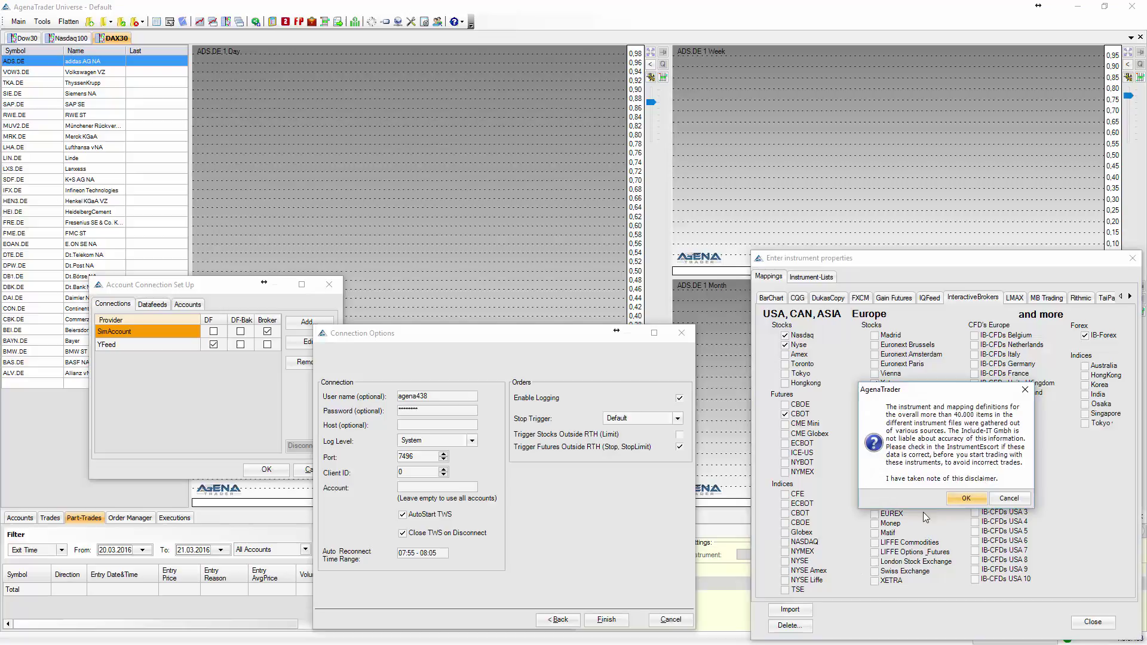
pyautogui.click(957, 498)
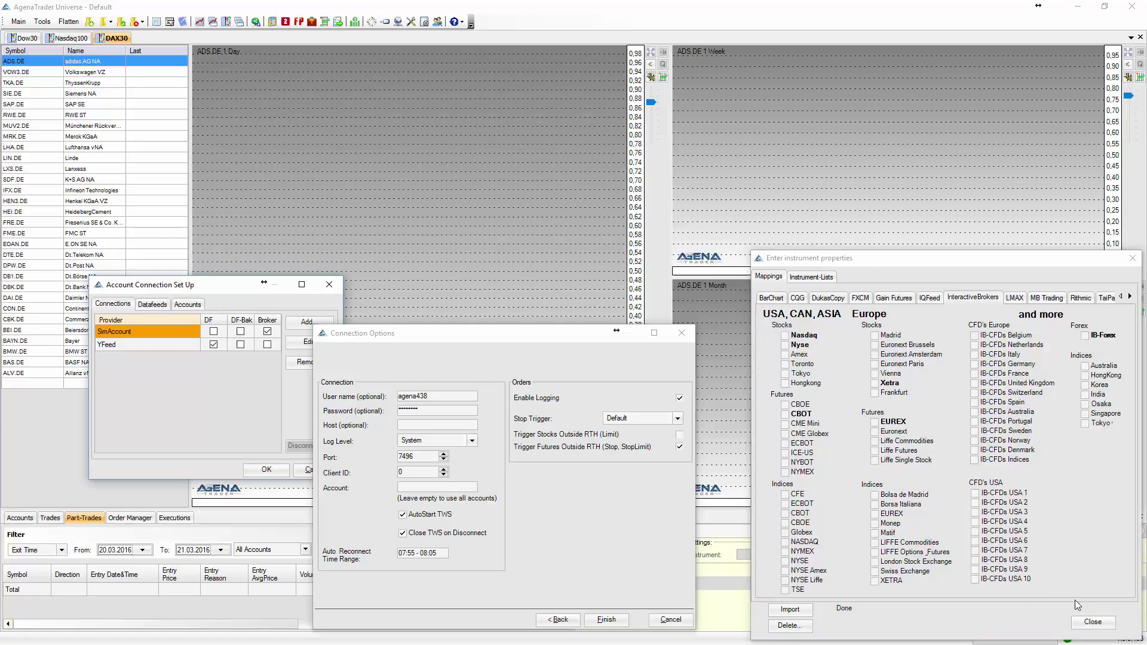
pyautogui.click(1096, 621)
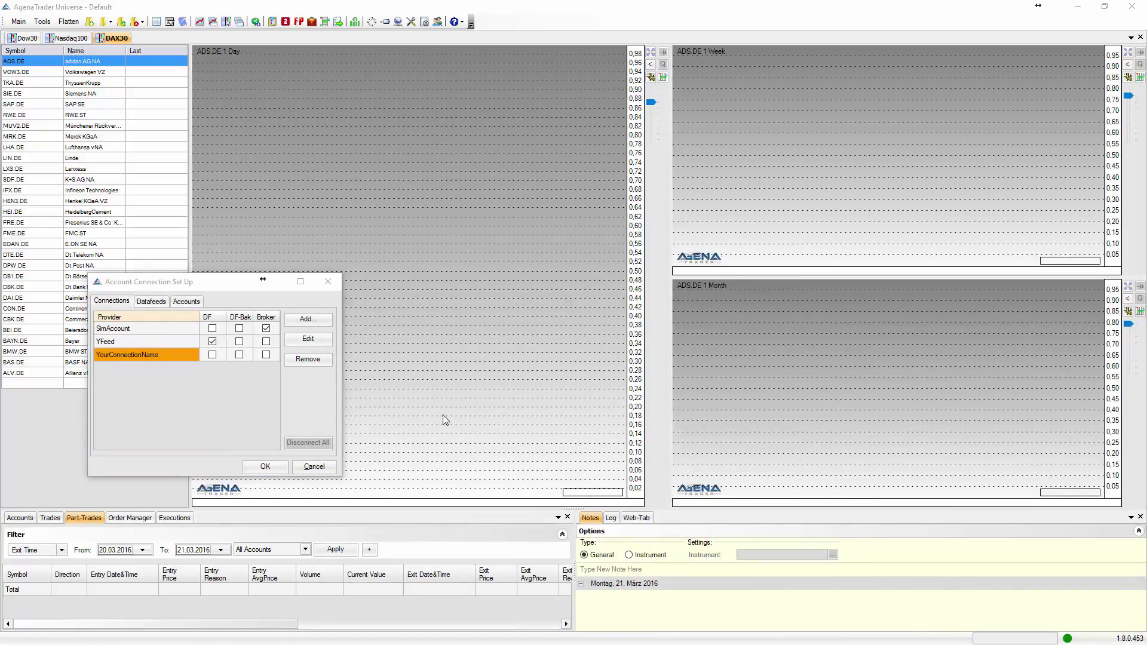
# Mark YourConnectionName as broker and data feed, with Future, Stock and Currency feed instrument types.
pyautogui.click(266, 355)
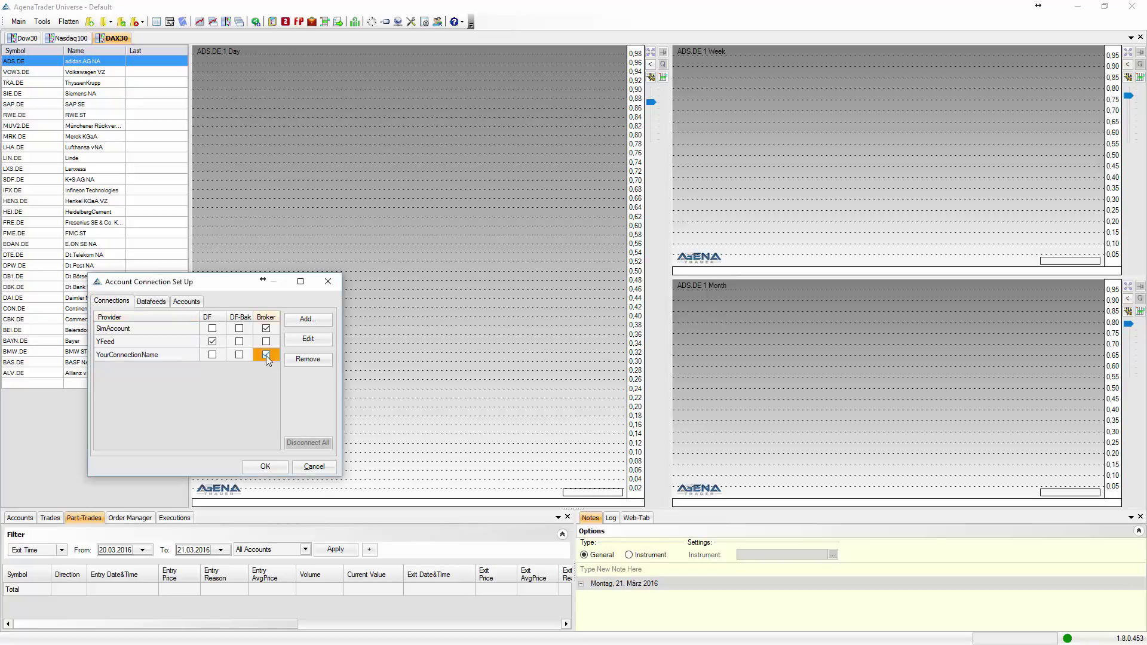
pyautogui.click(212, 355)
pyautogui.click(144, 302)
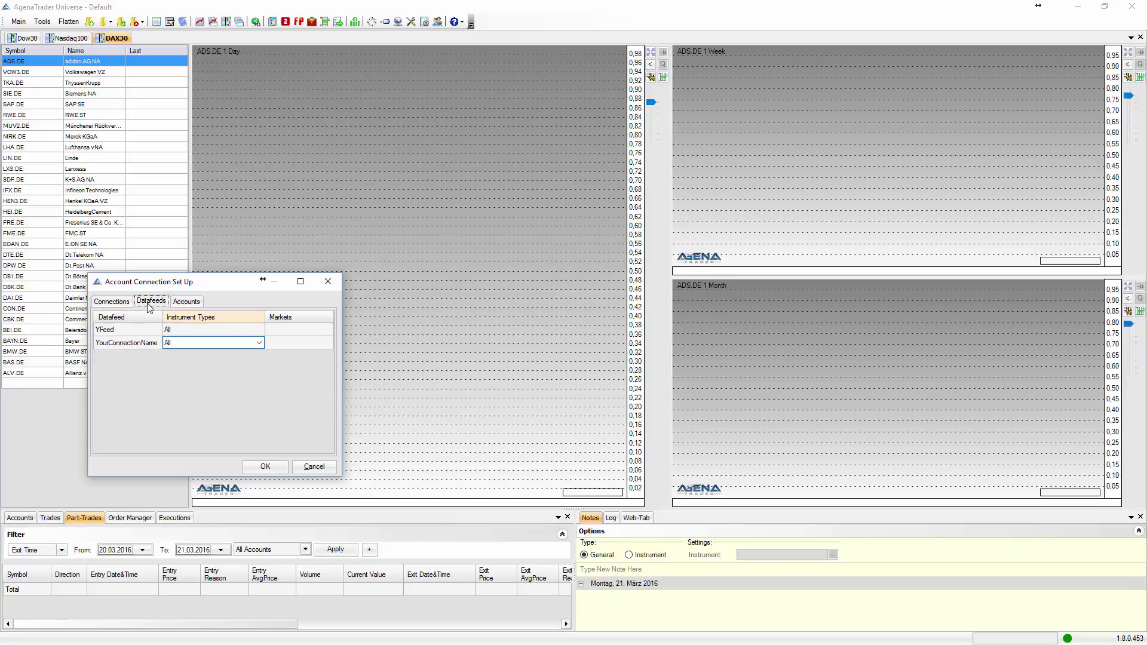
pyautogui.click(241, 345)
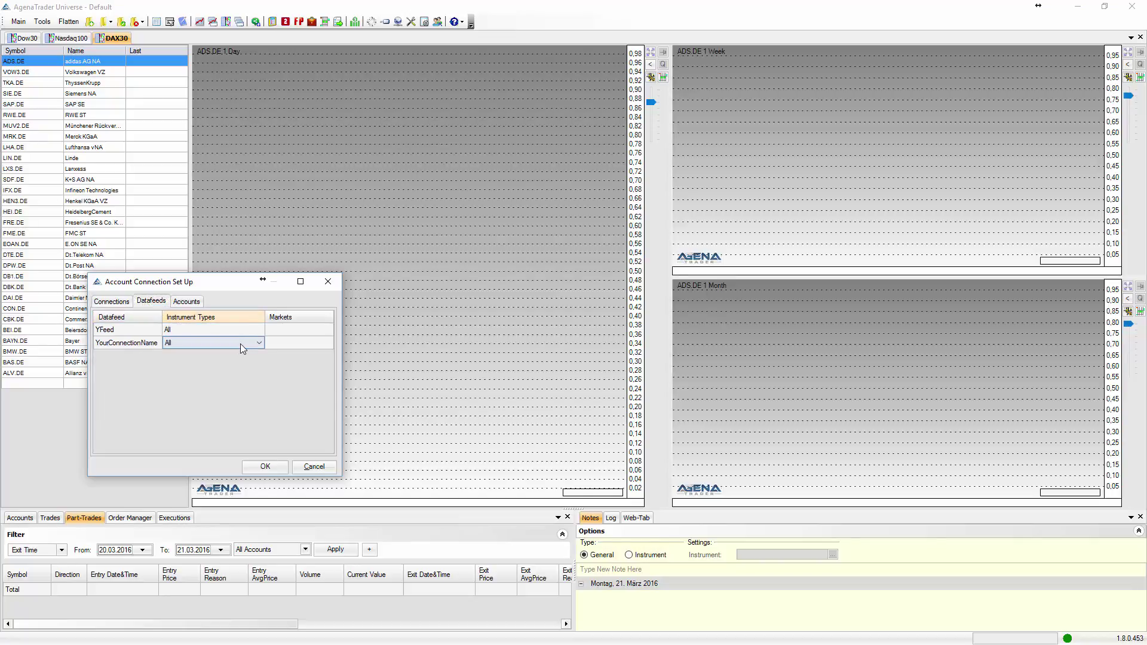
pyautogui.click(240, 345)
pyautogui.click(219, 355)
pyautogui.click(206, 366)
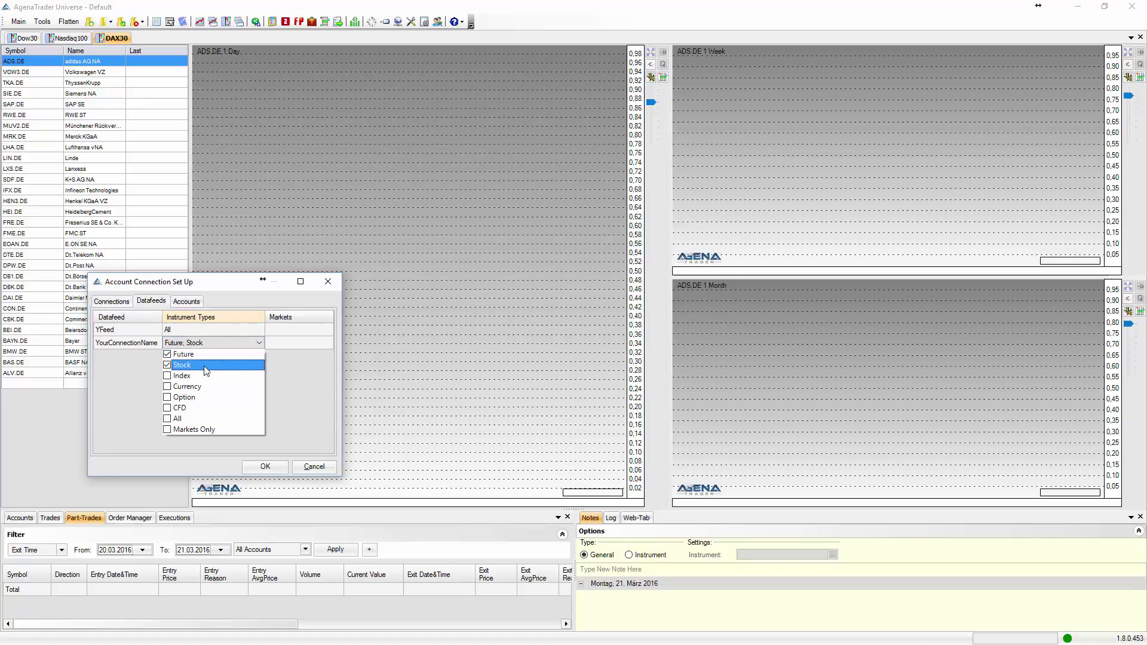
pyautogui.click(202, 387)
pyautogui.click(137, 374)
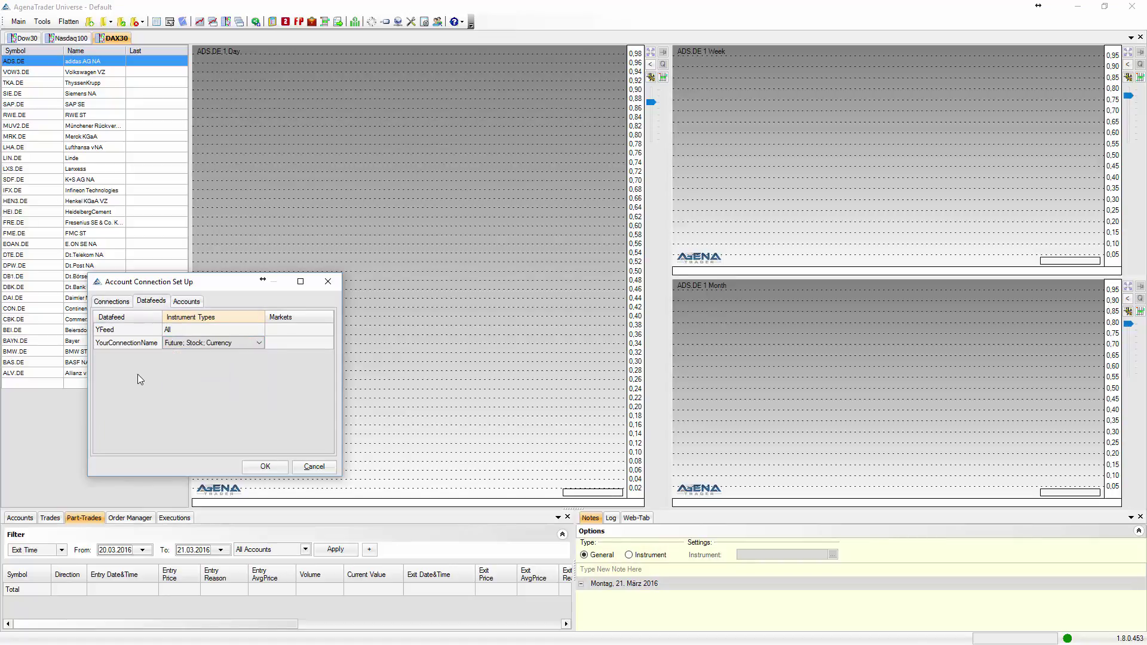
# Give the new account Future, Stock and Currency instrument types and confirm the setup with OK.
pyautogui.click(185, 301)
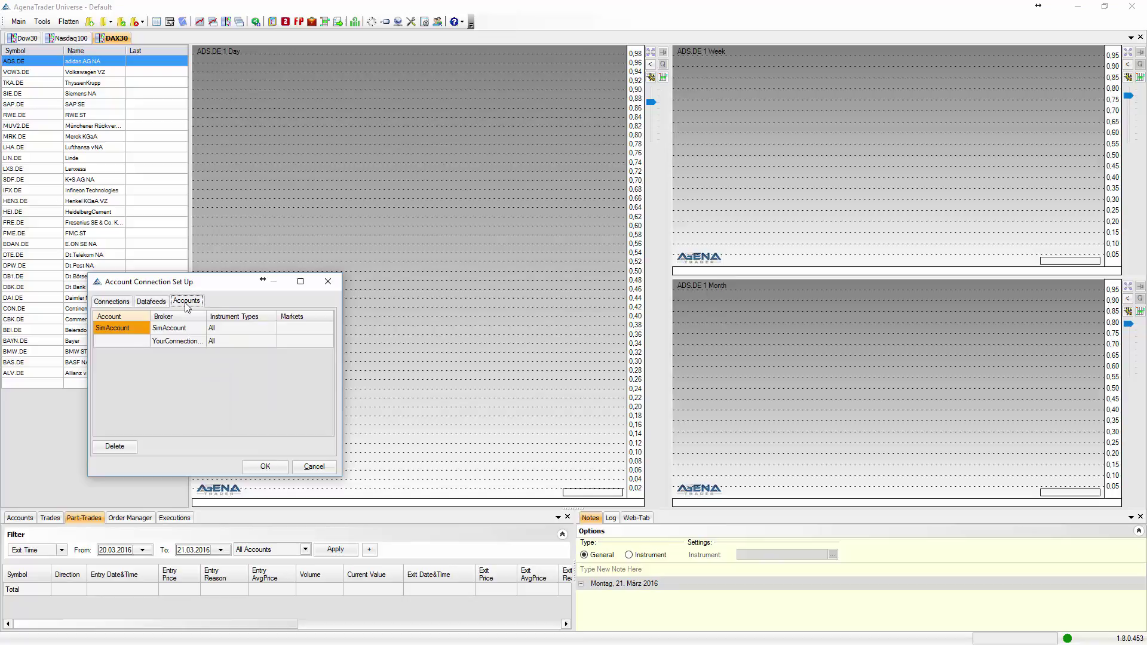
pyautogui.click(221, 339)
pyautogui.click(221, 338)
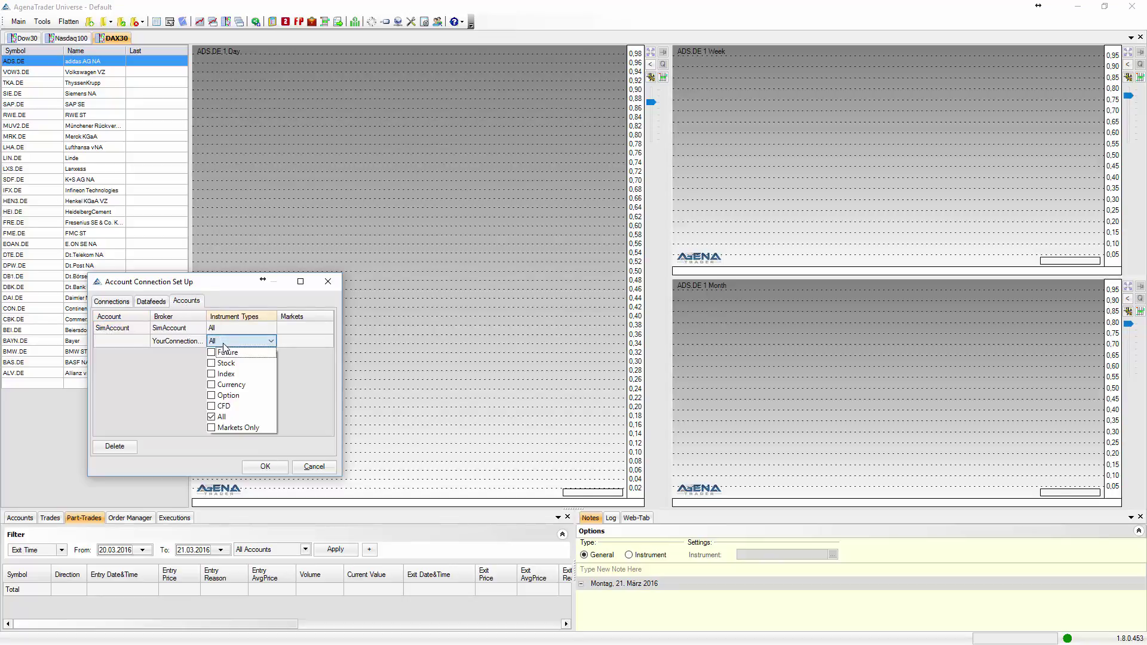
pyautogui.click(227, 363)
pyautogui.click(232, 386)
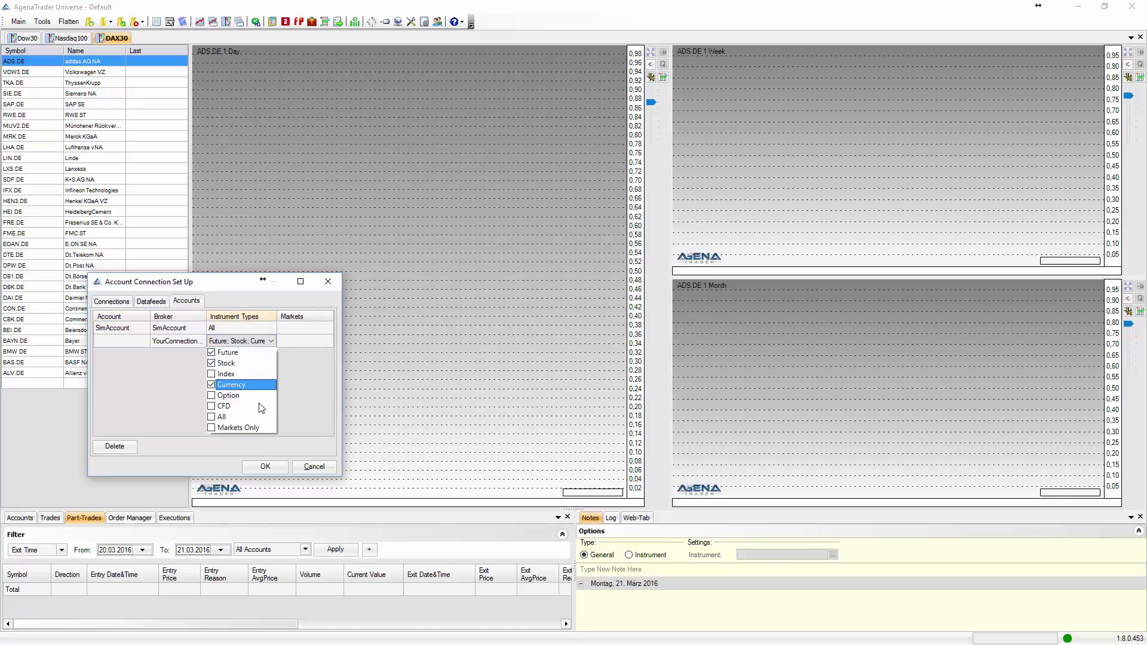
pyautogui.click(288, 417)
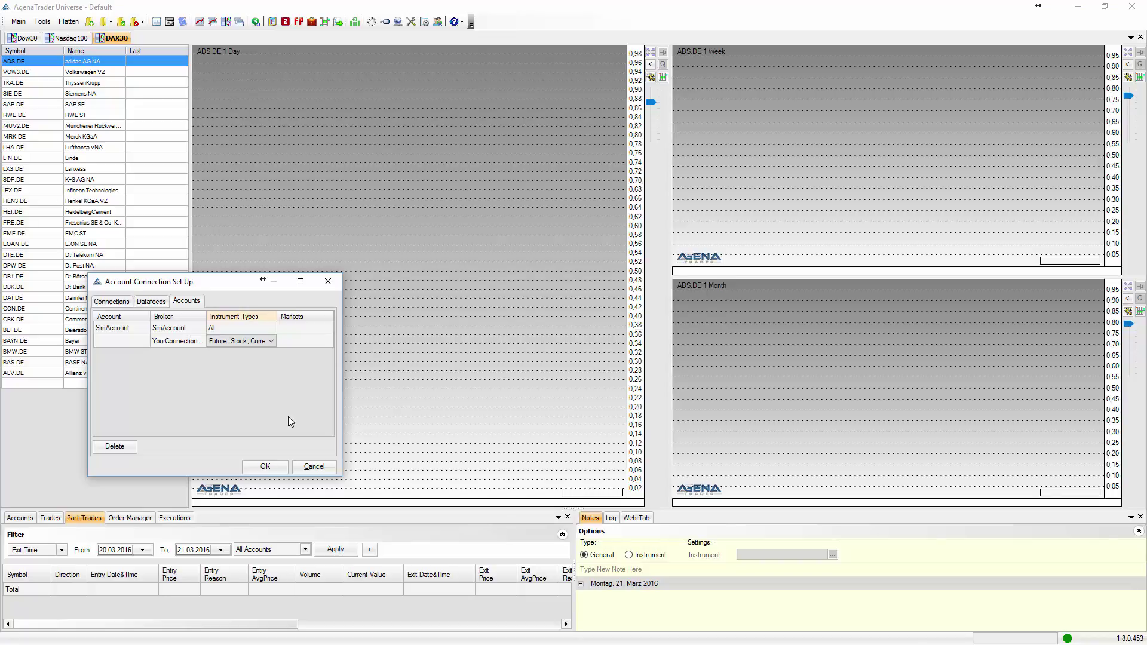
pyautogui.click(266, 467)
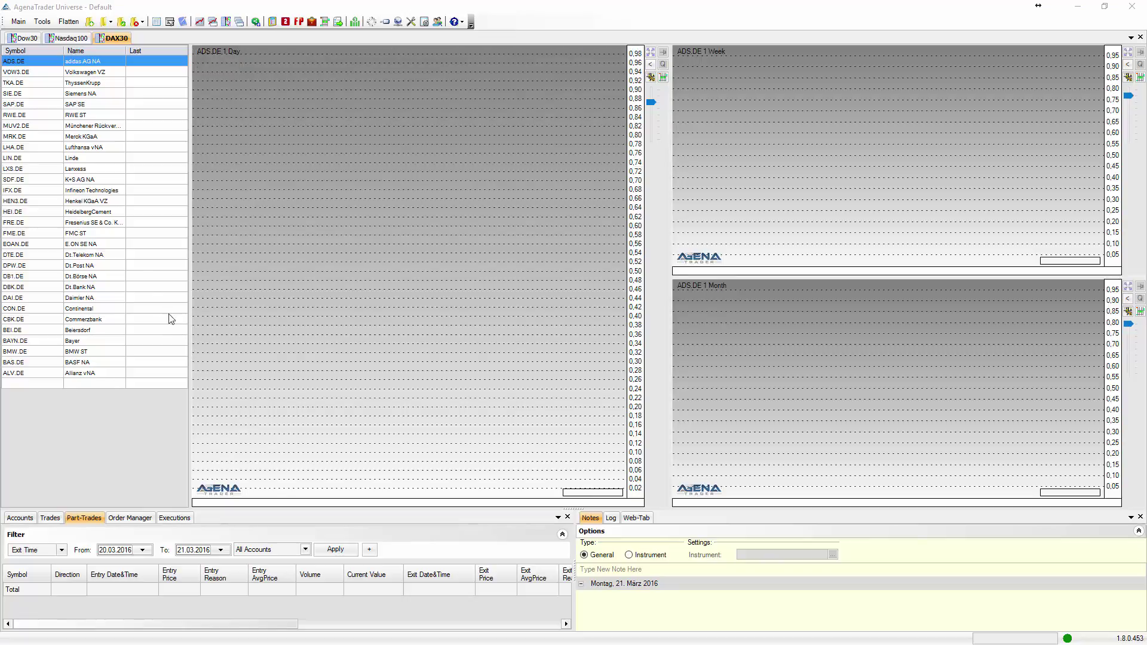
# Connect via YourConnectionName from the Main menu, ticking Don't show this message anymore.
pyautogui.click(18, 21)
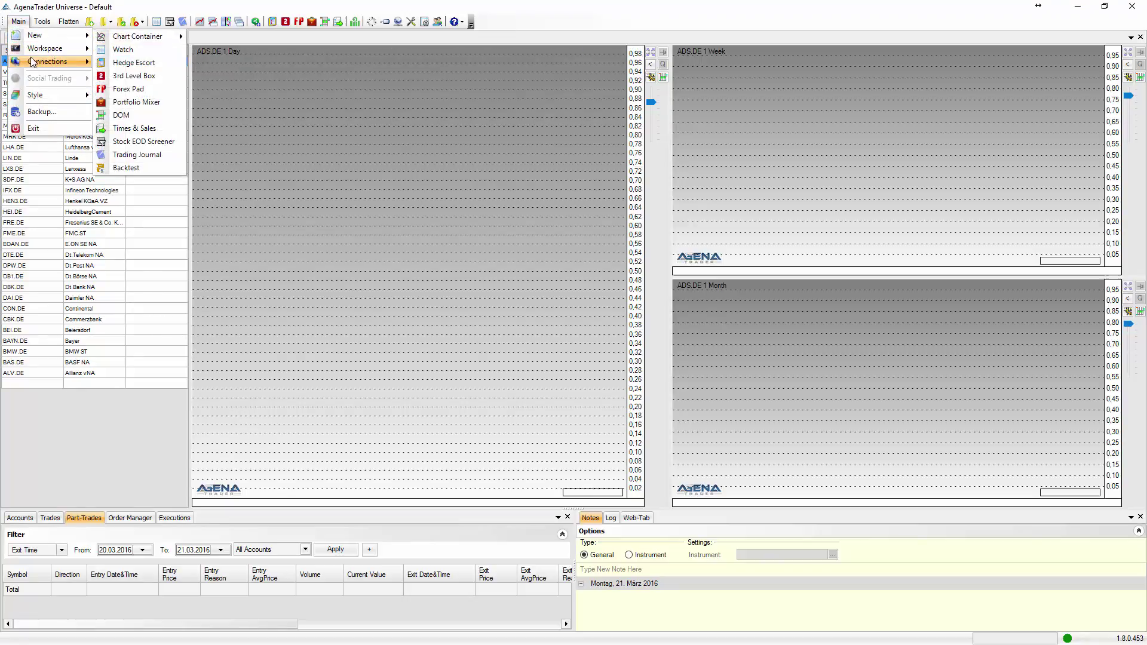
pyautogui.moveTo(40, 61)
pyautogui.moveTo(146, 66)
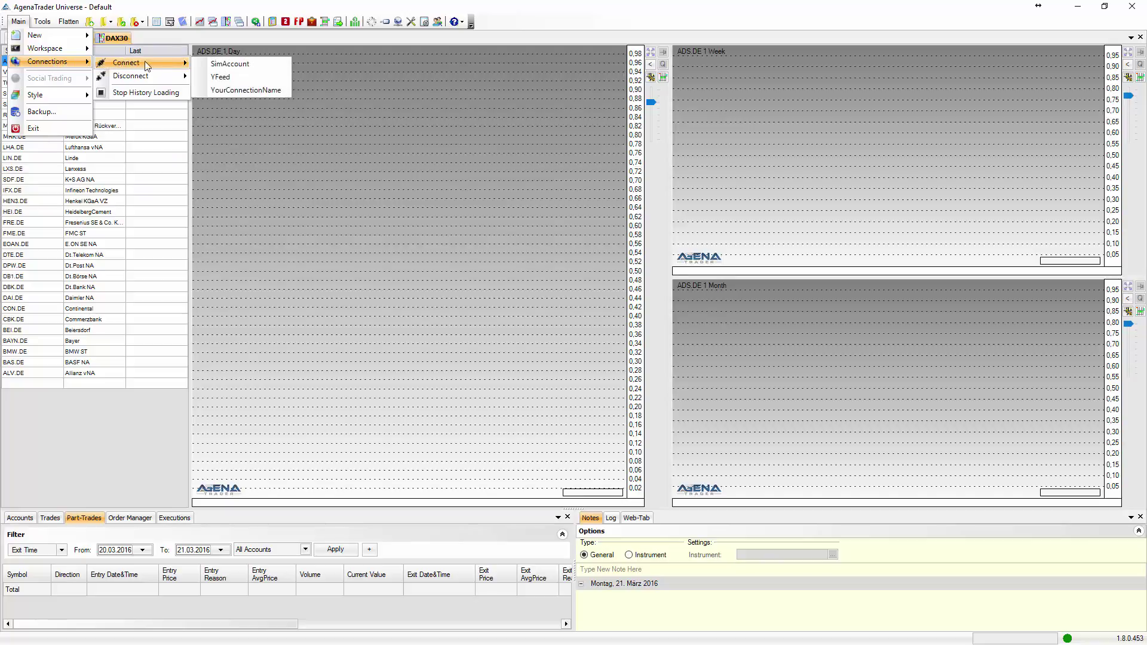
pyautogui.click(234, 89)
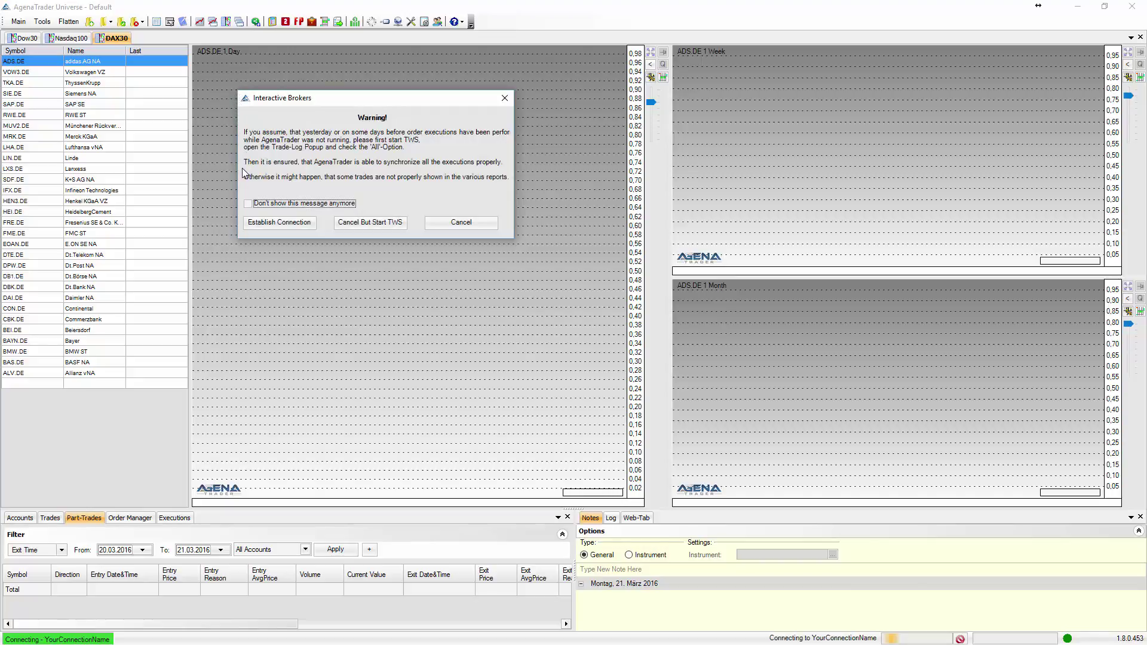
pyautogui.click(248, 204)
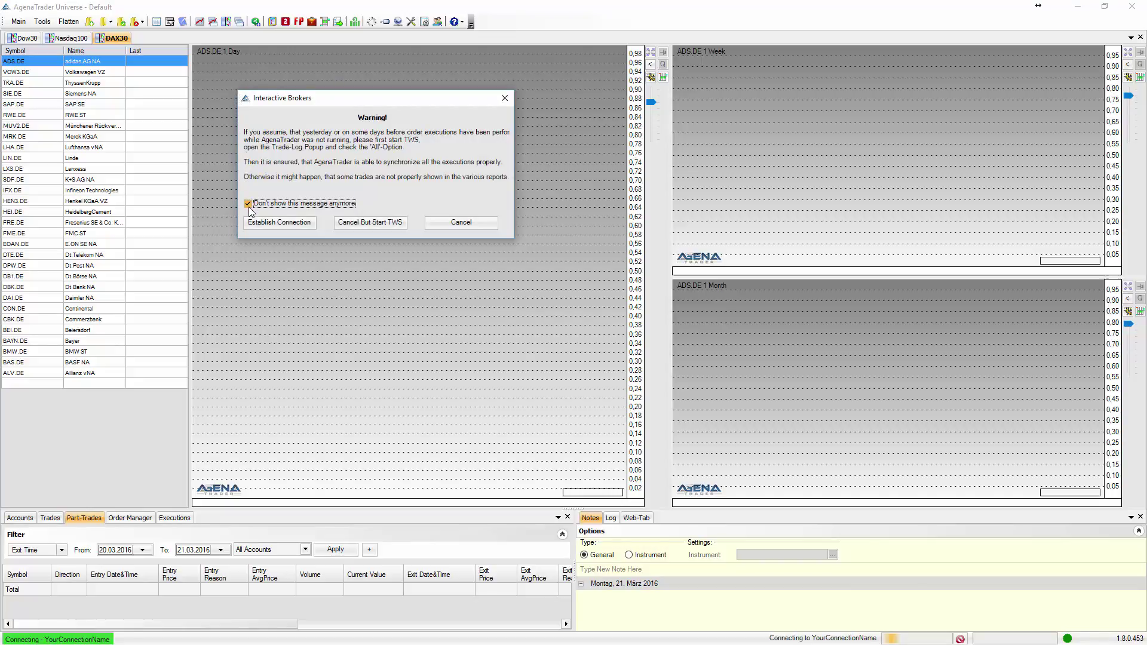
pyautogui.click(253, 223)
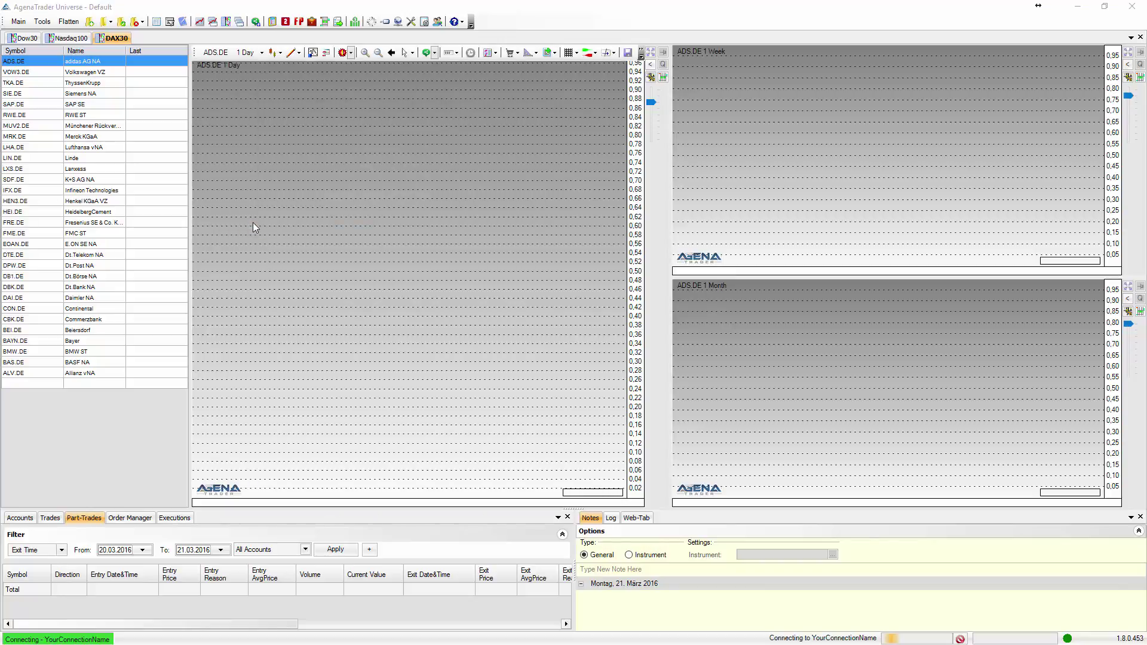
# Switch the instrument list to the Nasdaq100 tab.
pyautogui.click(75, 39)
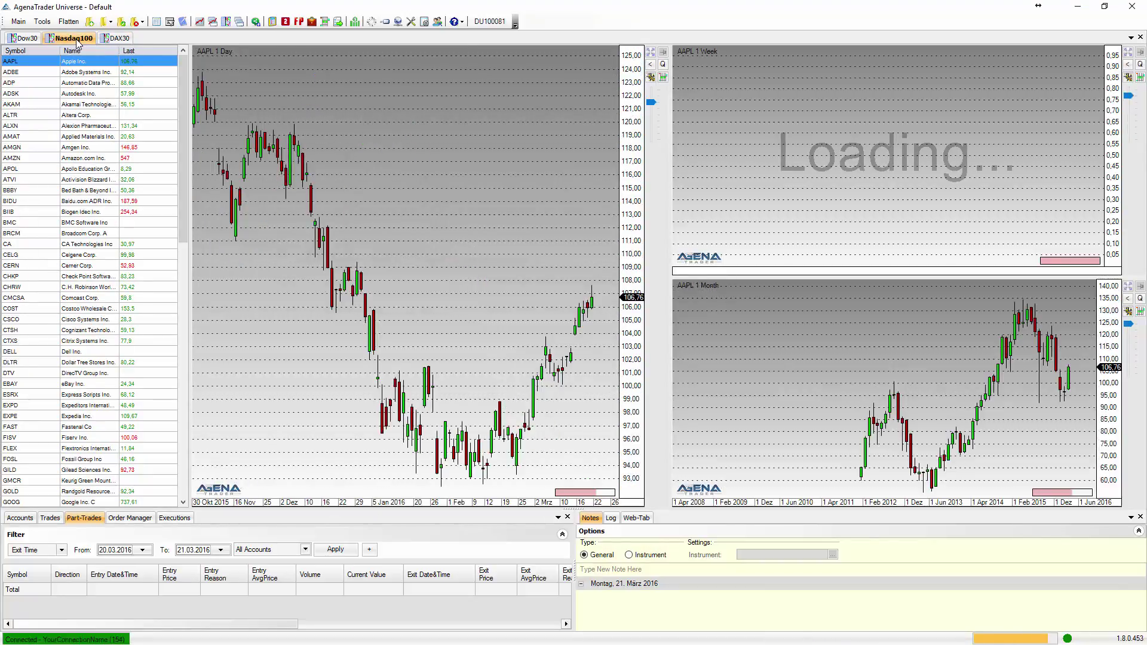